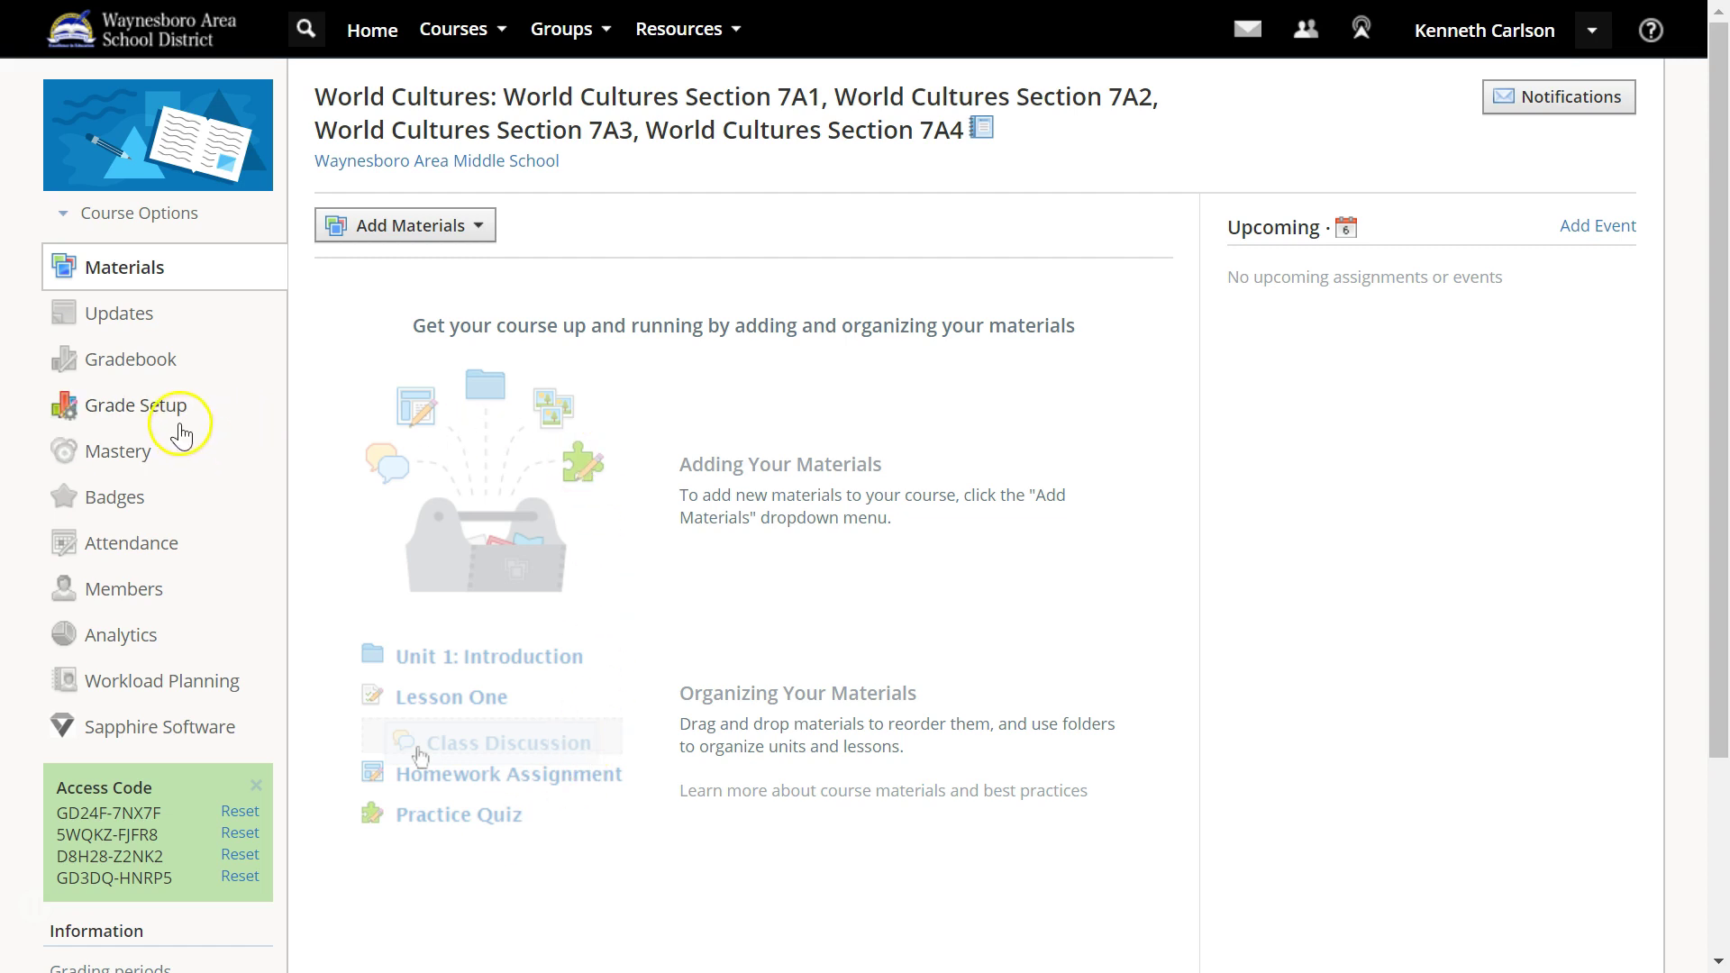
# Open the course's gradebook and view its grade setup with the categories and grading periods
pyautogui.click(157, 368)
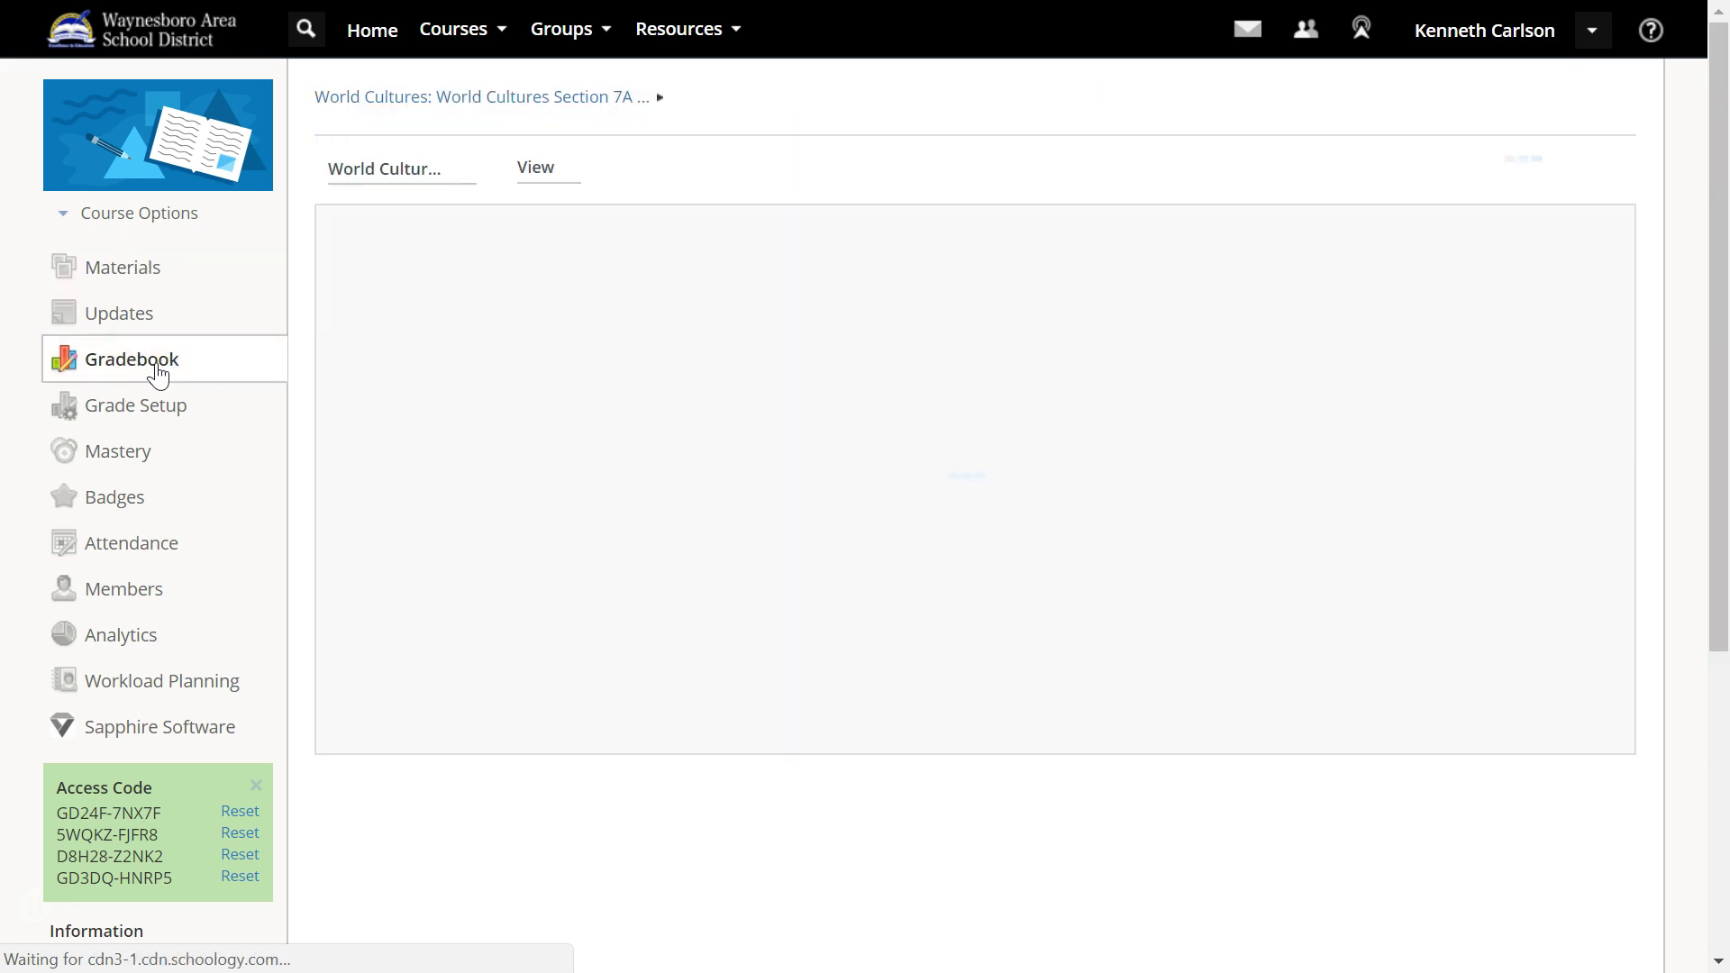
pyautogui.click(177, 408)
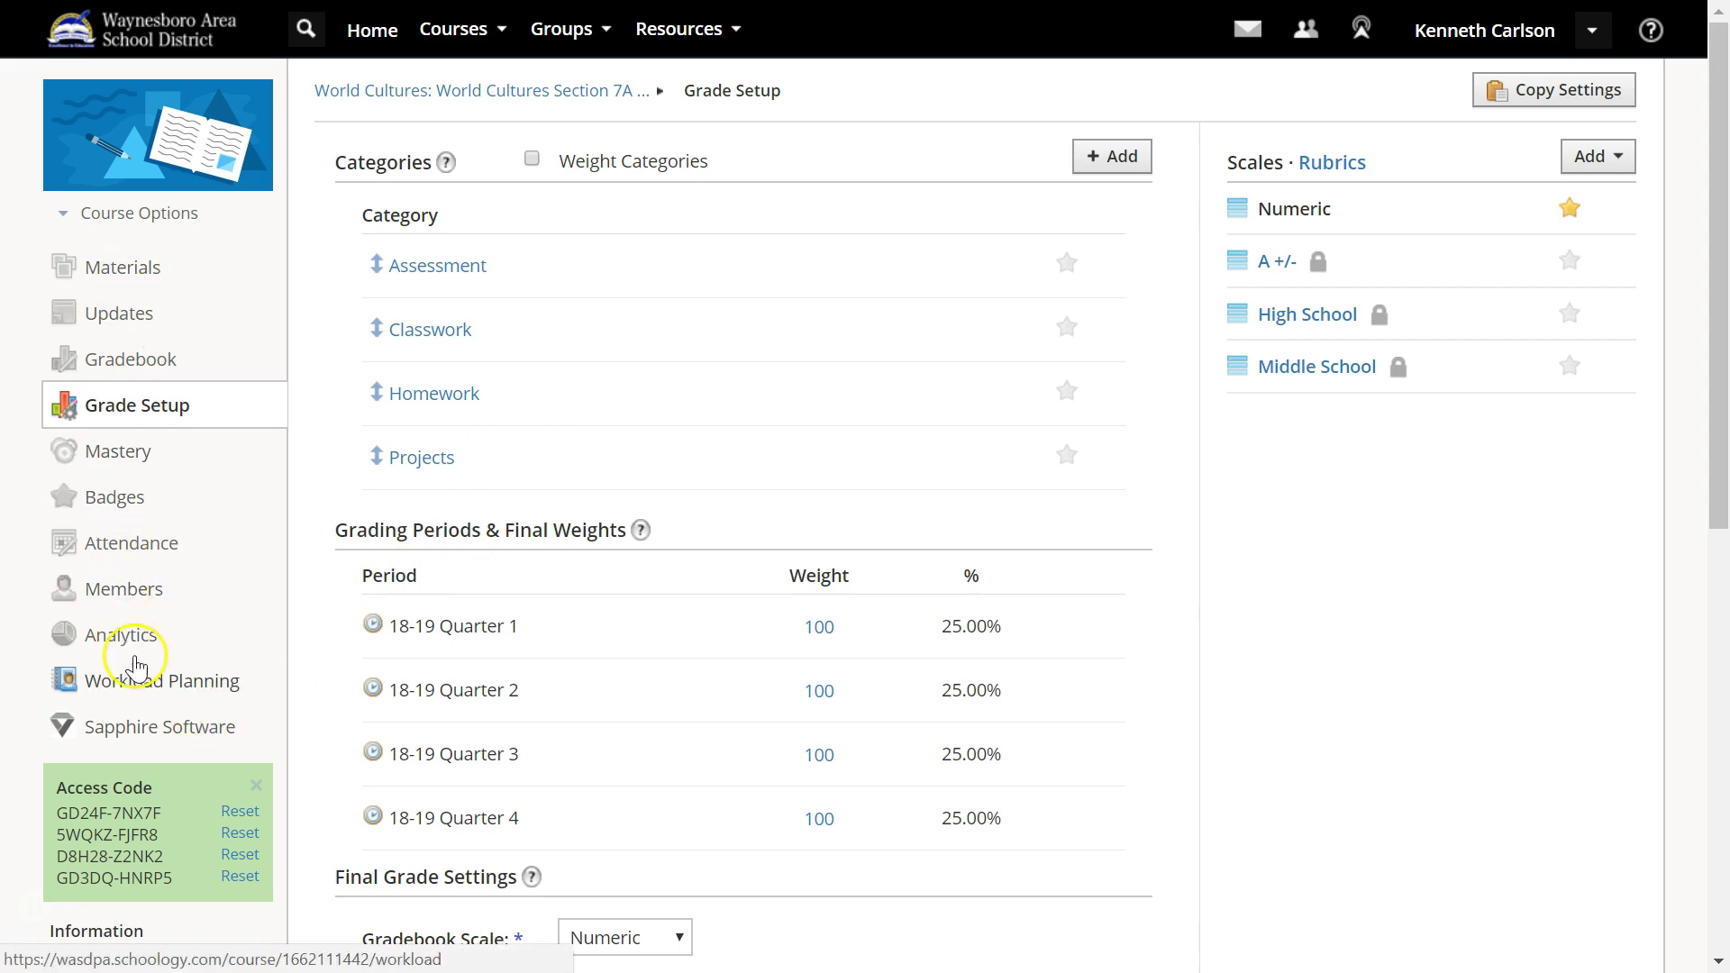
# Open Sapphire Software for World Cultures Section 7A3 and approve its access to the Schoology account
pyautogui.click(166, 725)
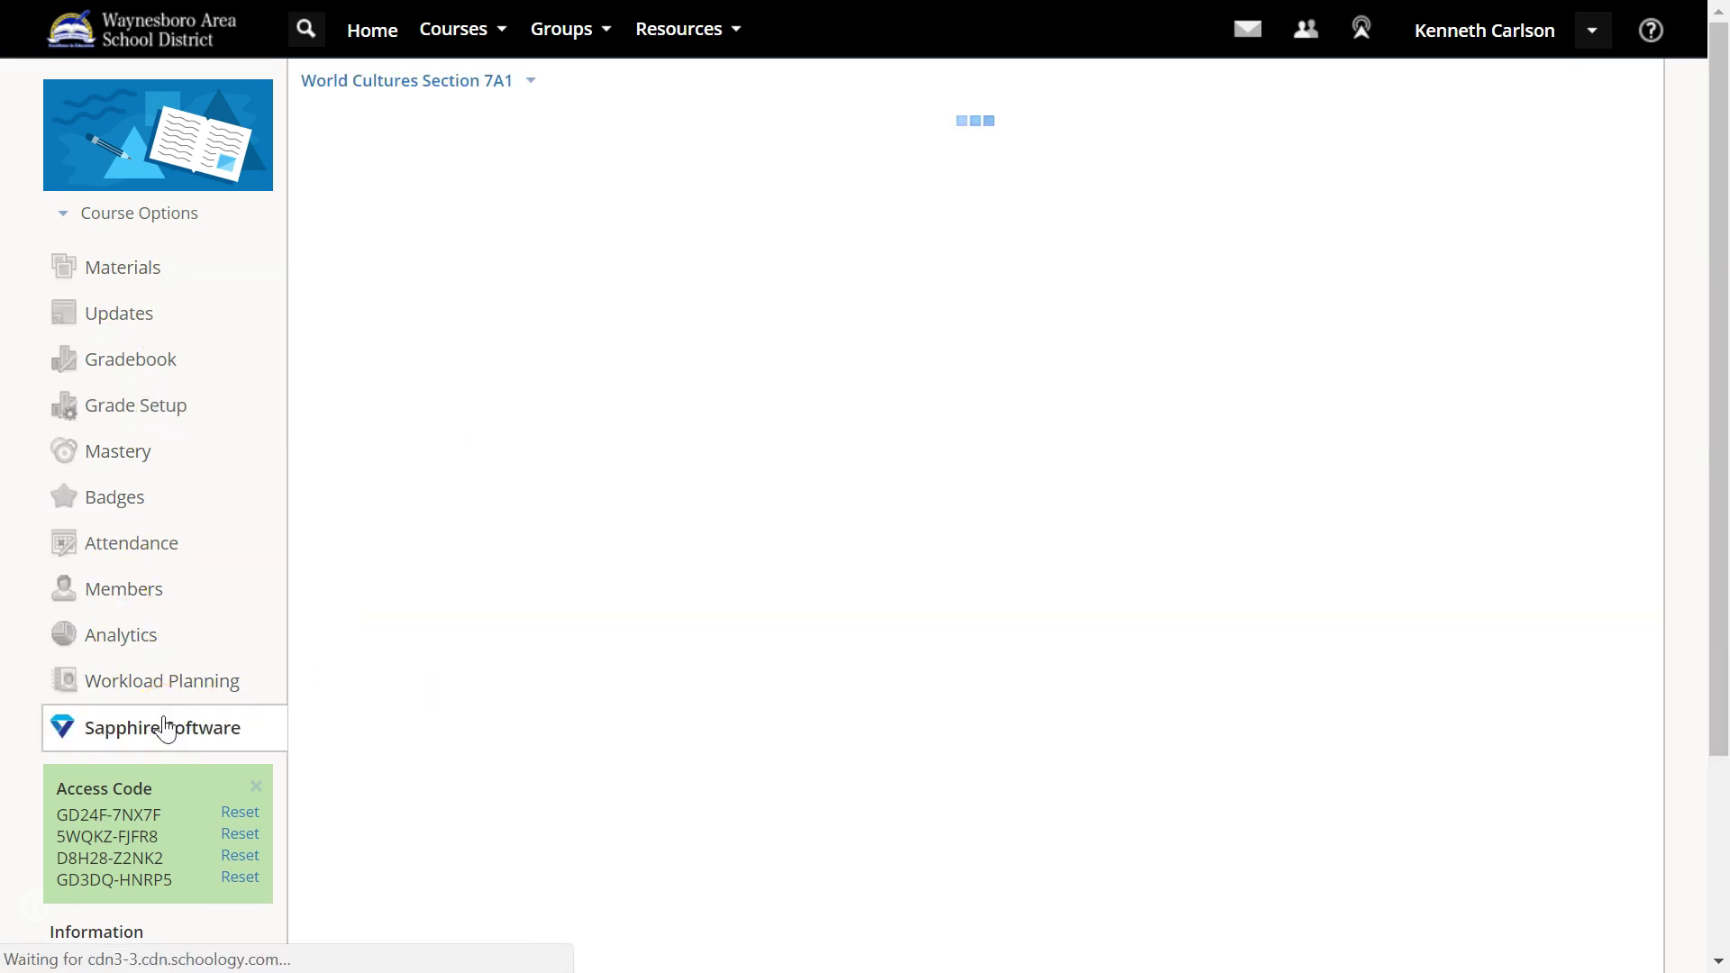
pyautogui.click(525, 81)
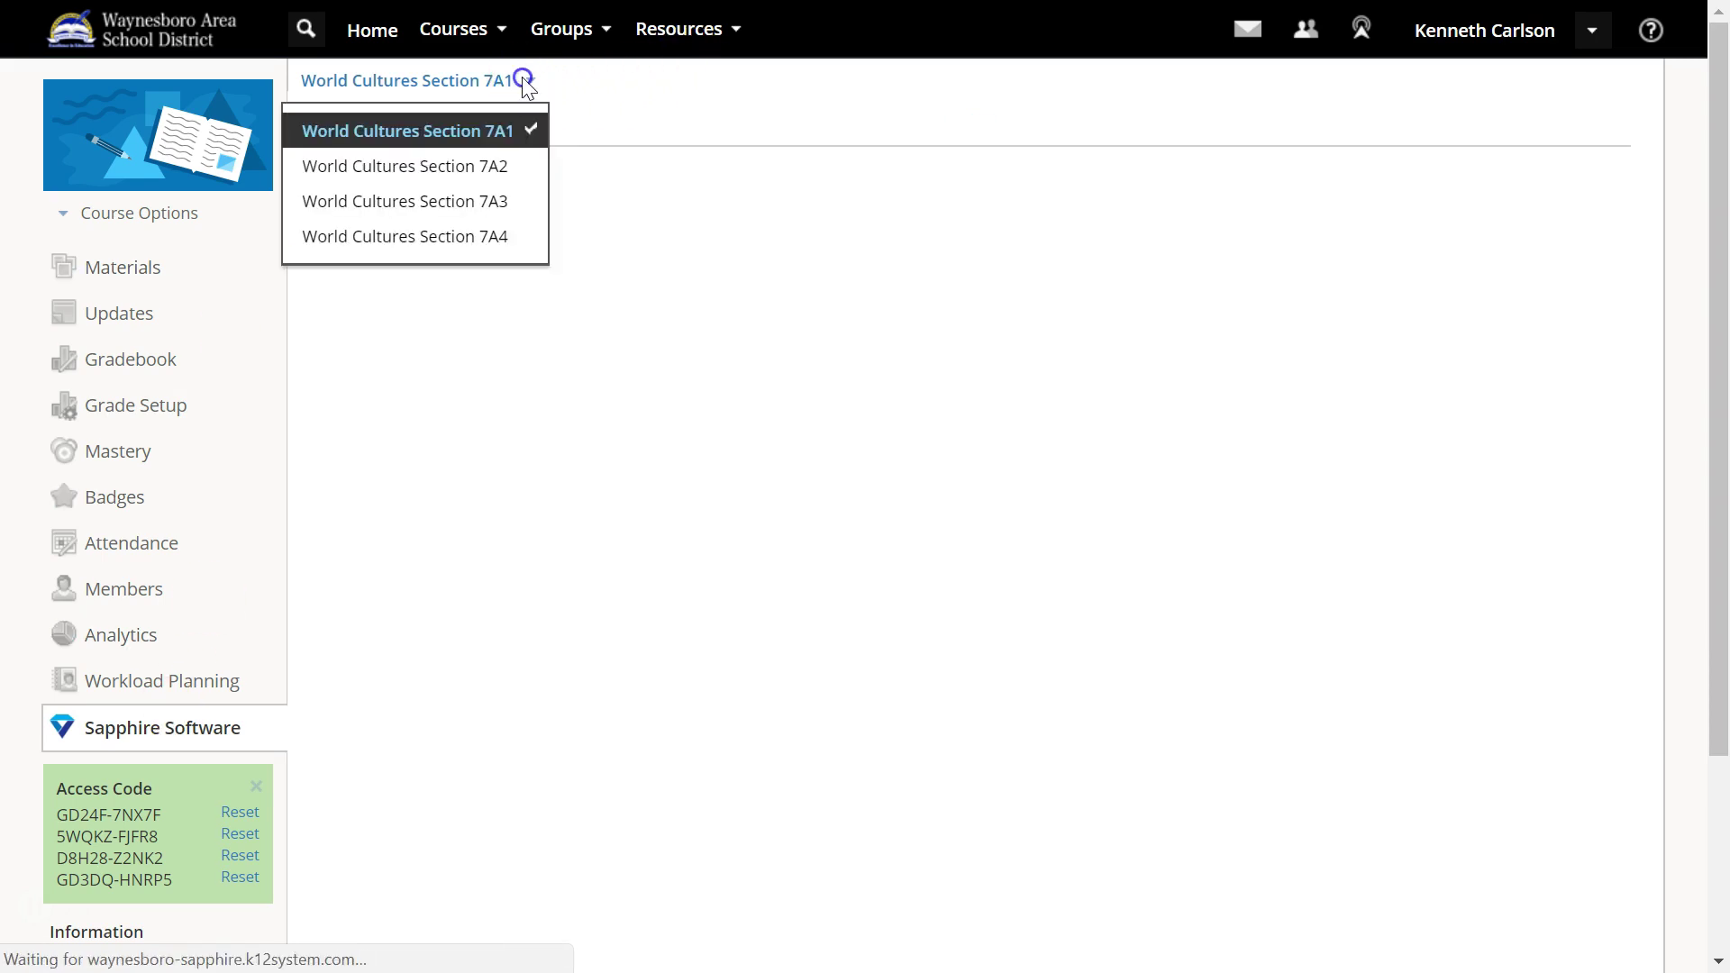
pyautogui.click(484, 201)
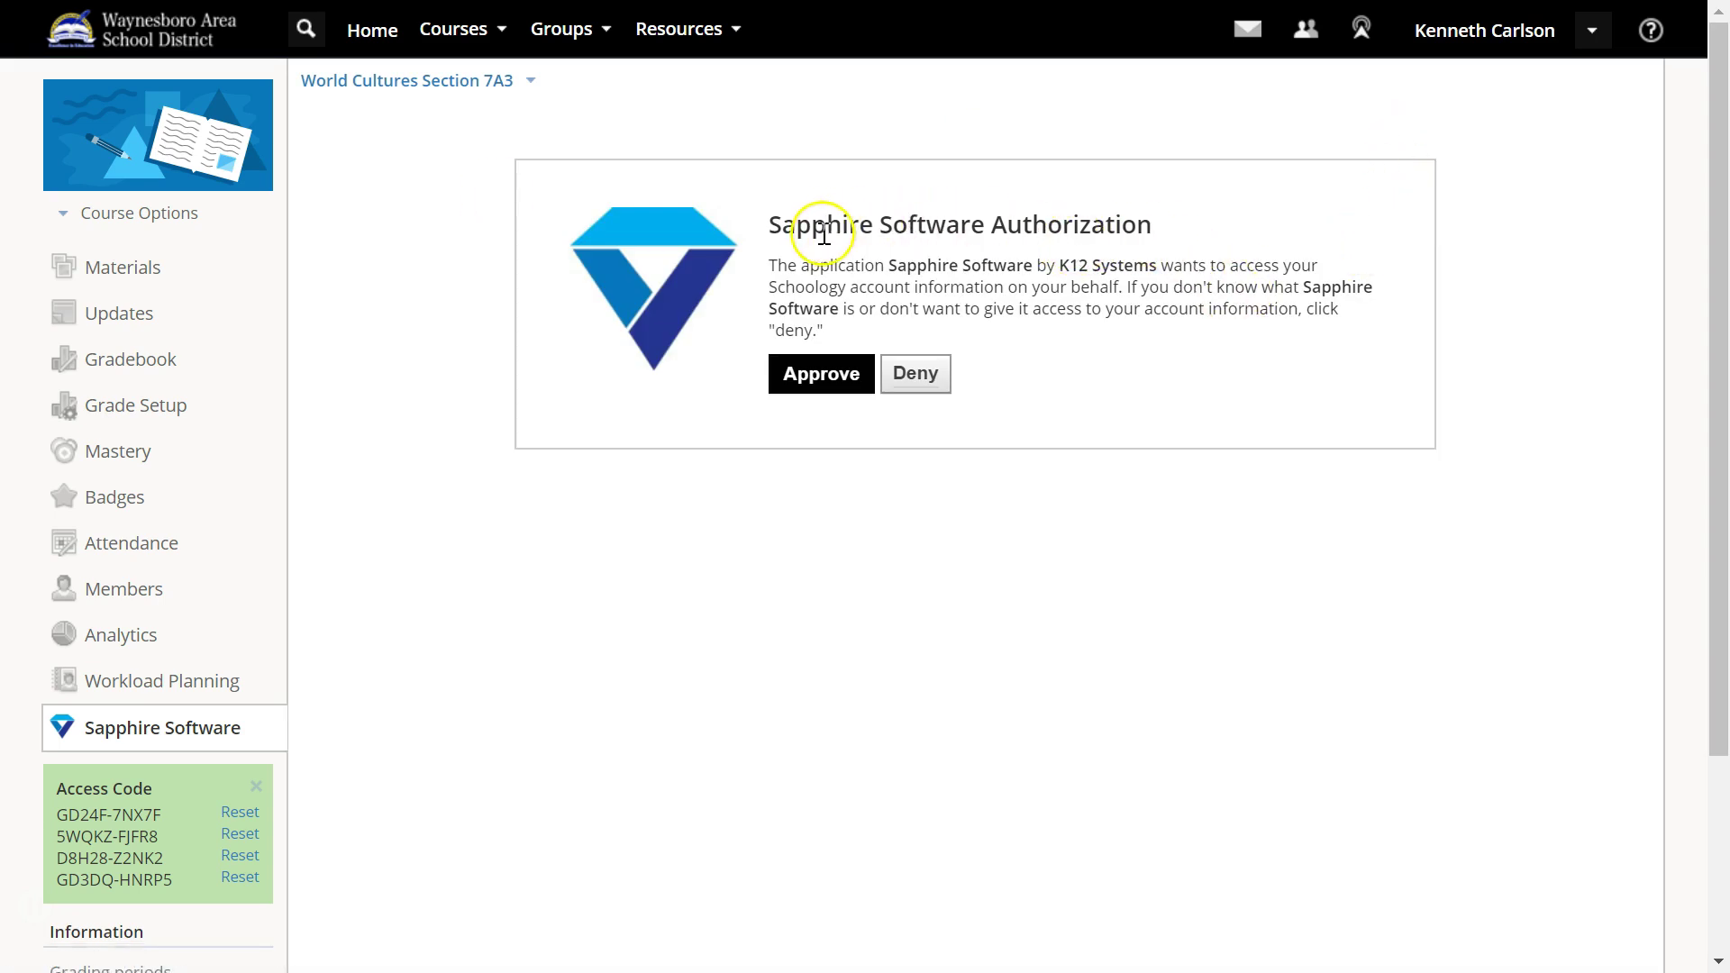
pyautogui.click(841, 390)
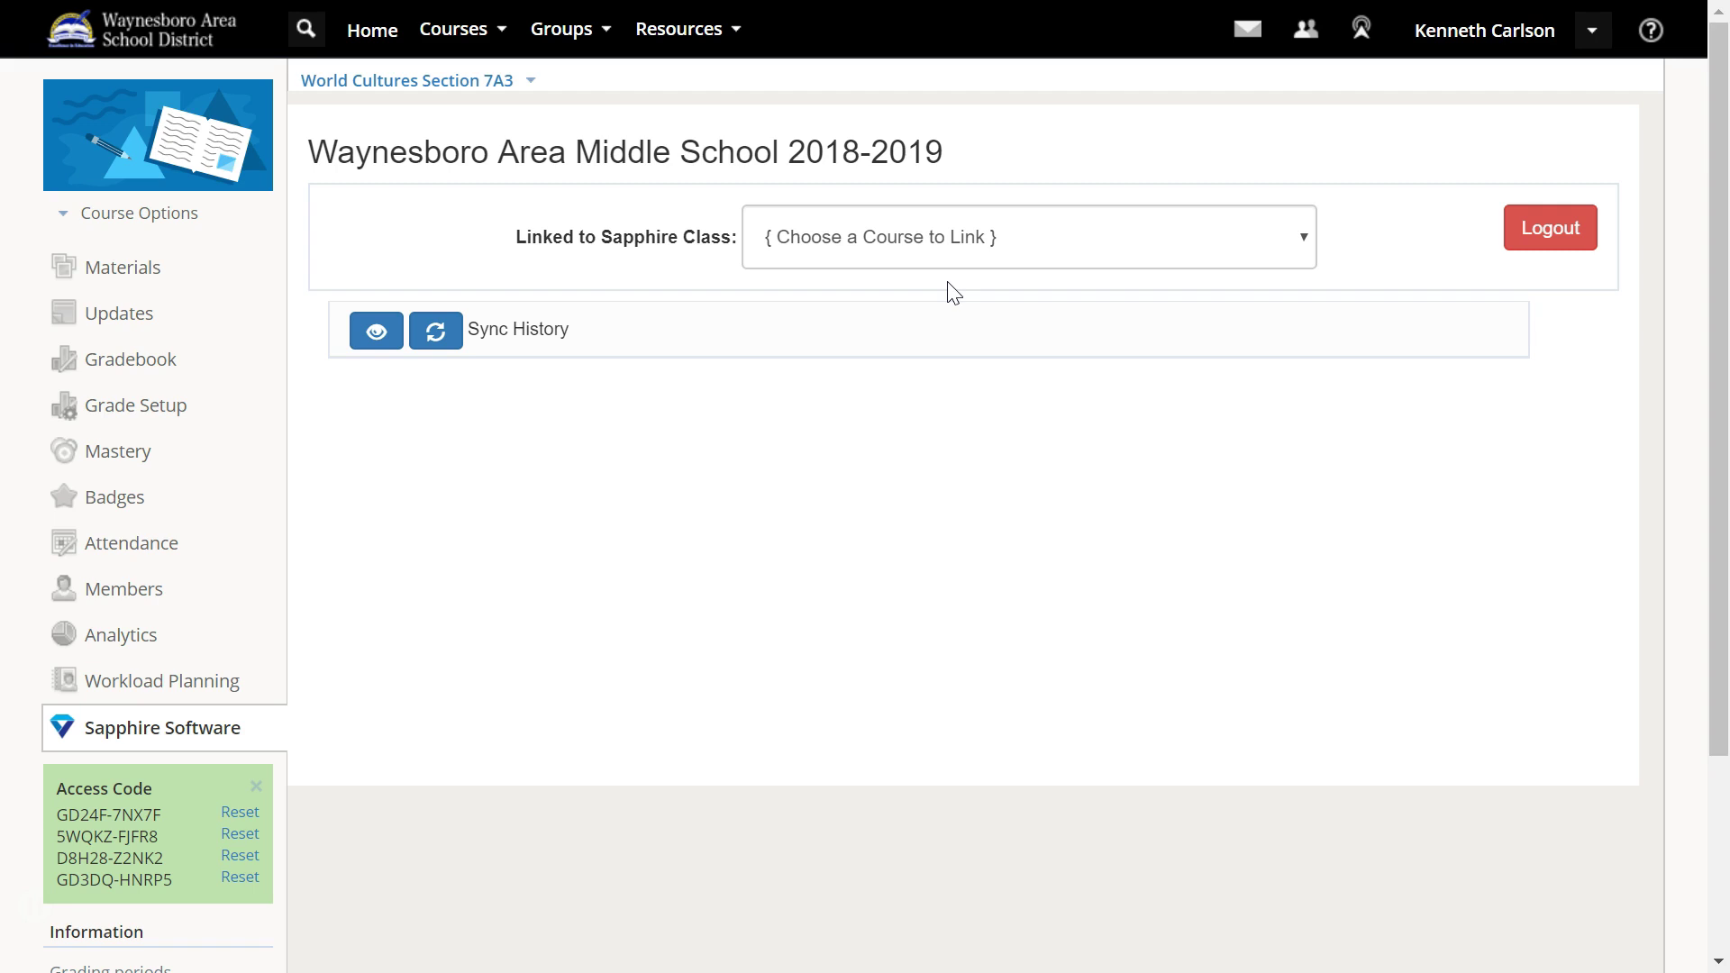
# Link the Schoology section to the Sapphire class World Cultures Section 7A3 and confirm the link
pyautogui.click(1035, 248)
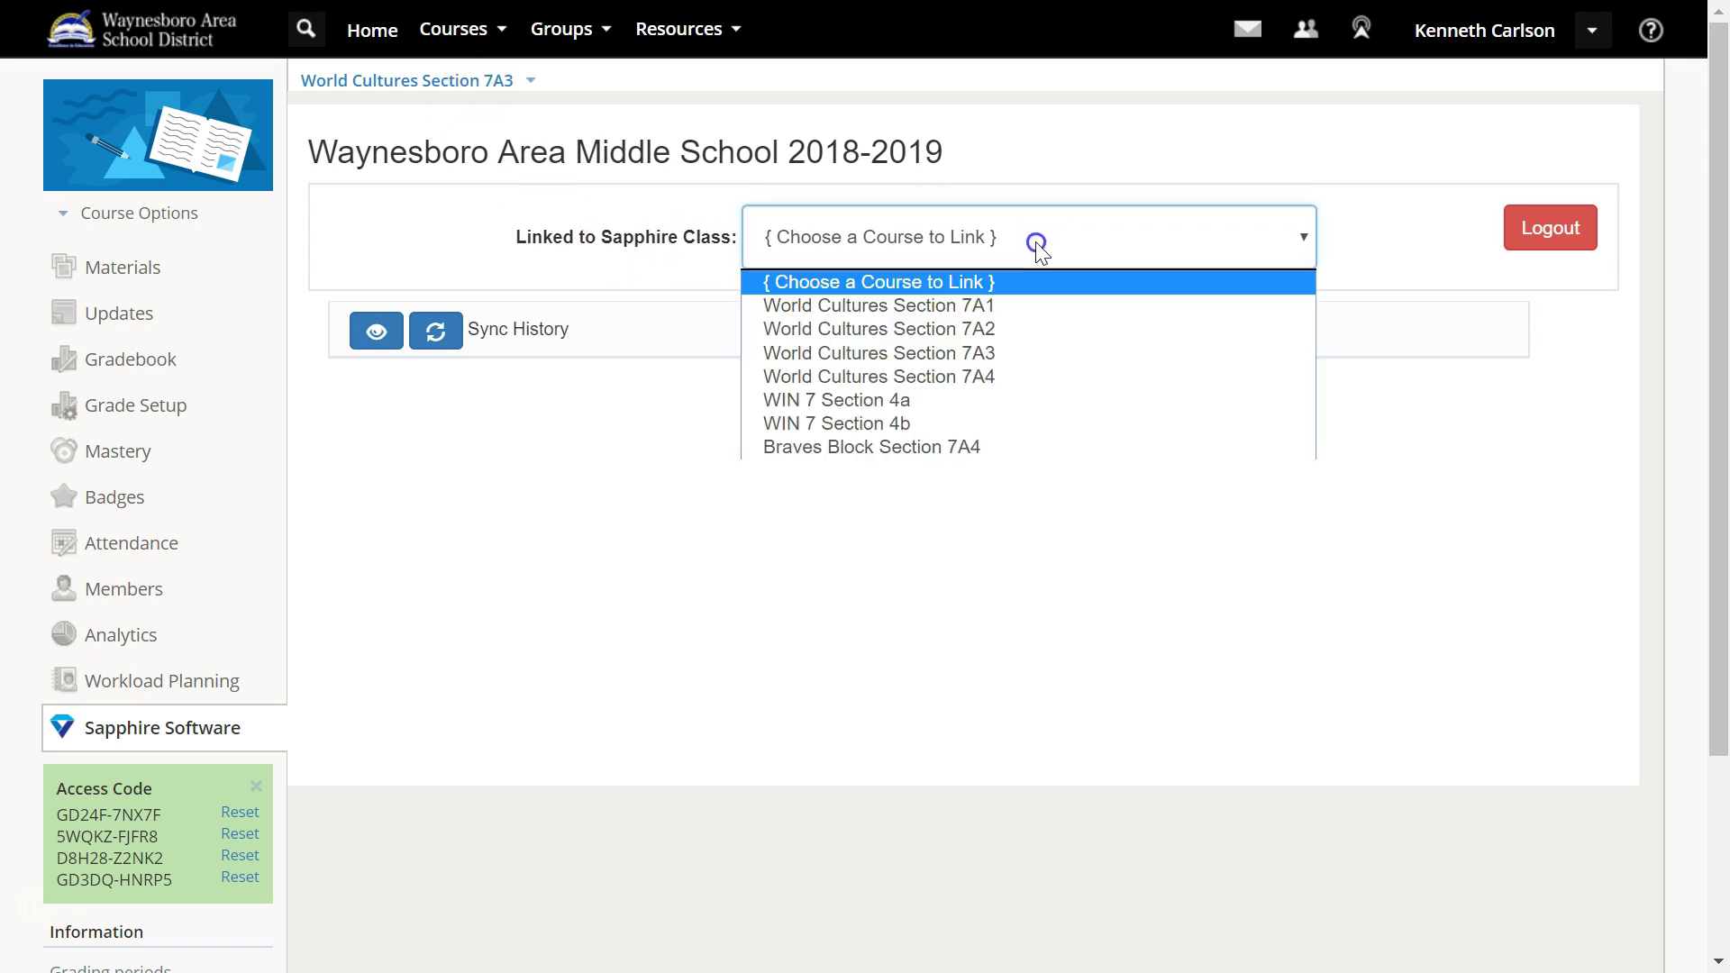
pyautogui.click(1041, 359)
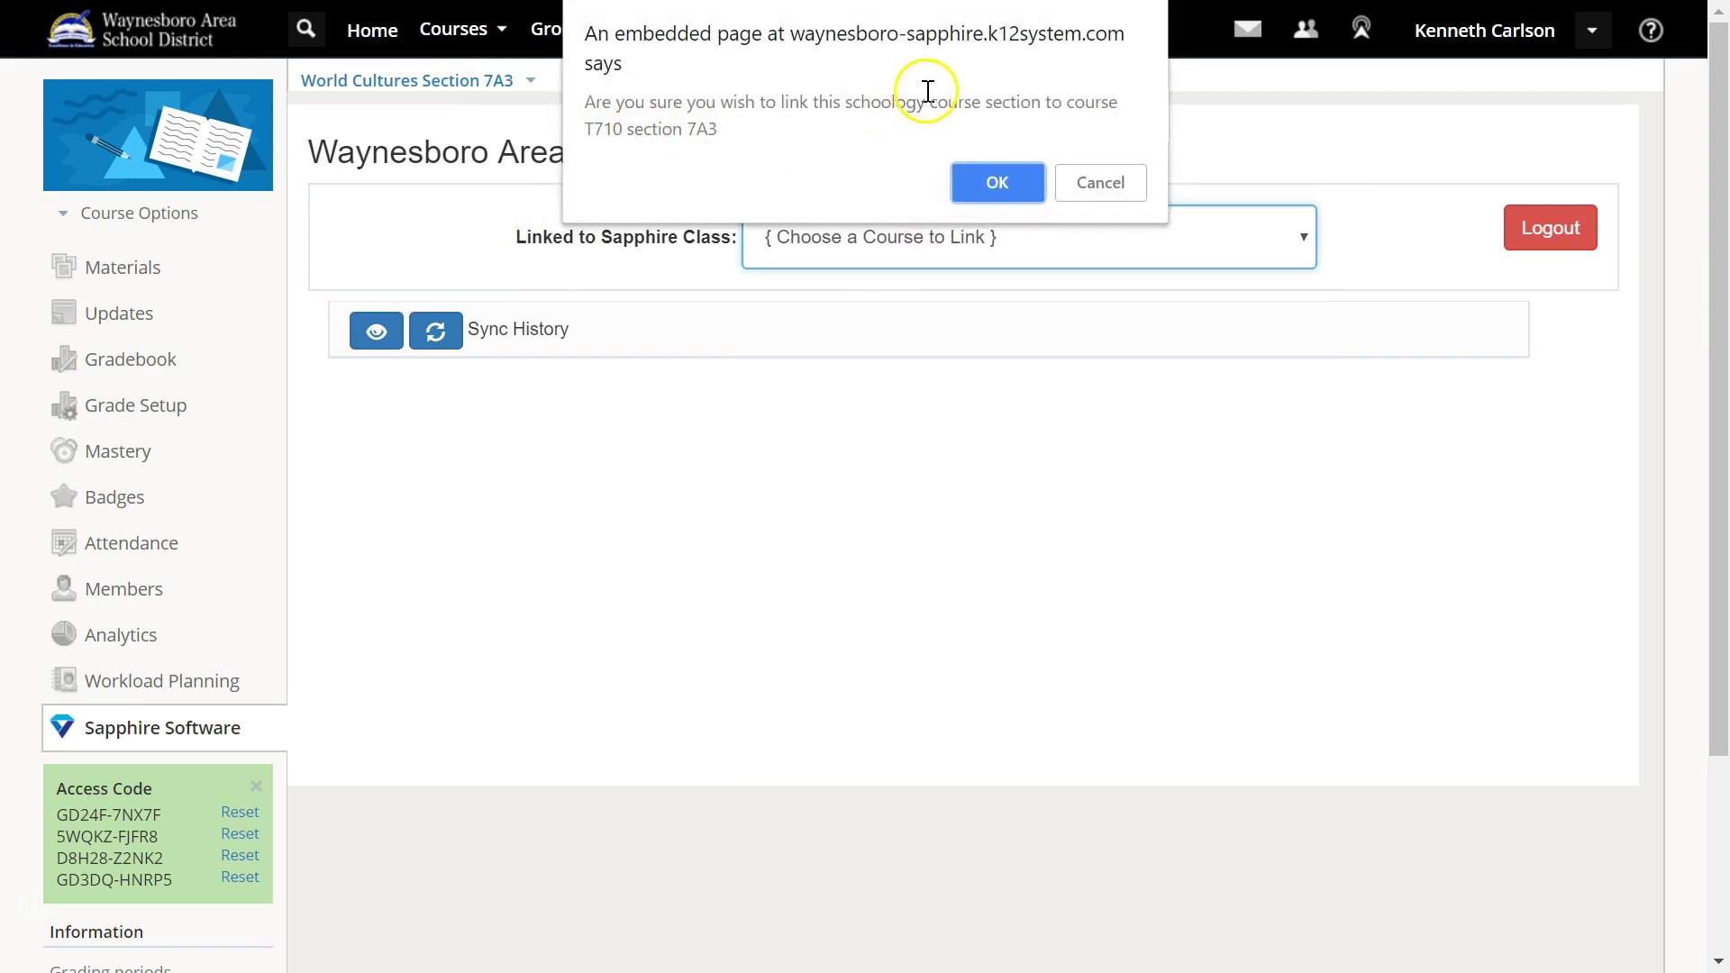
pyautogui.click(986, 179)
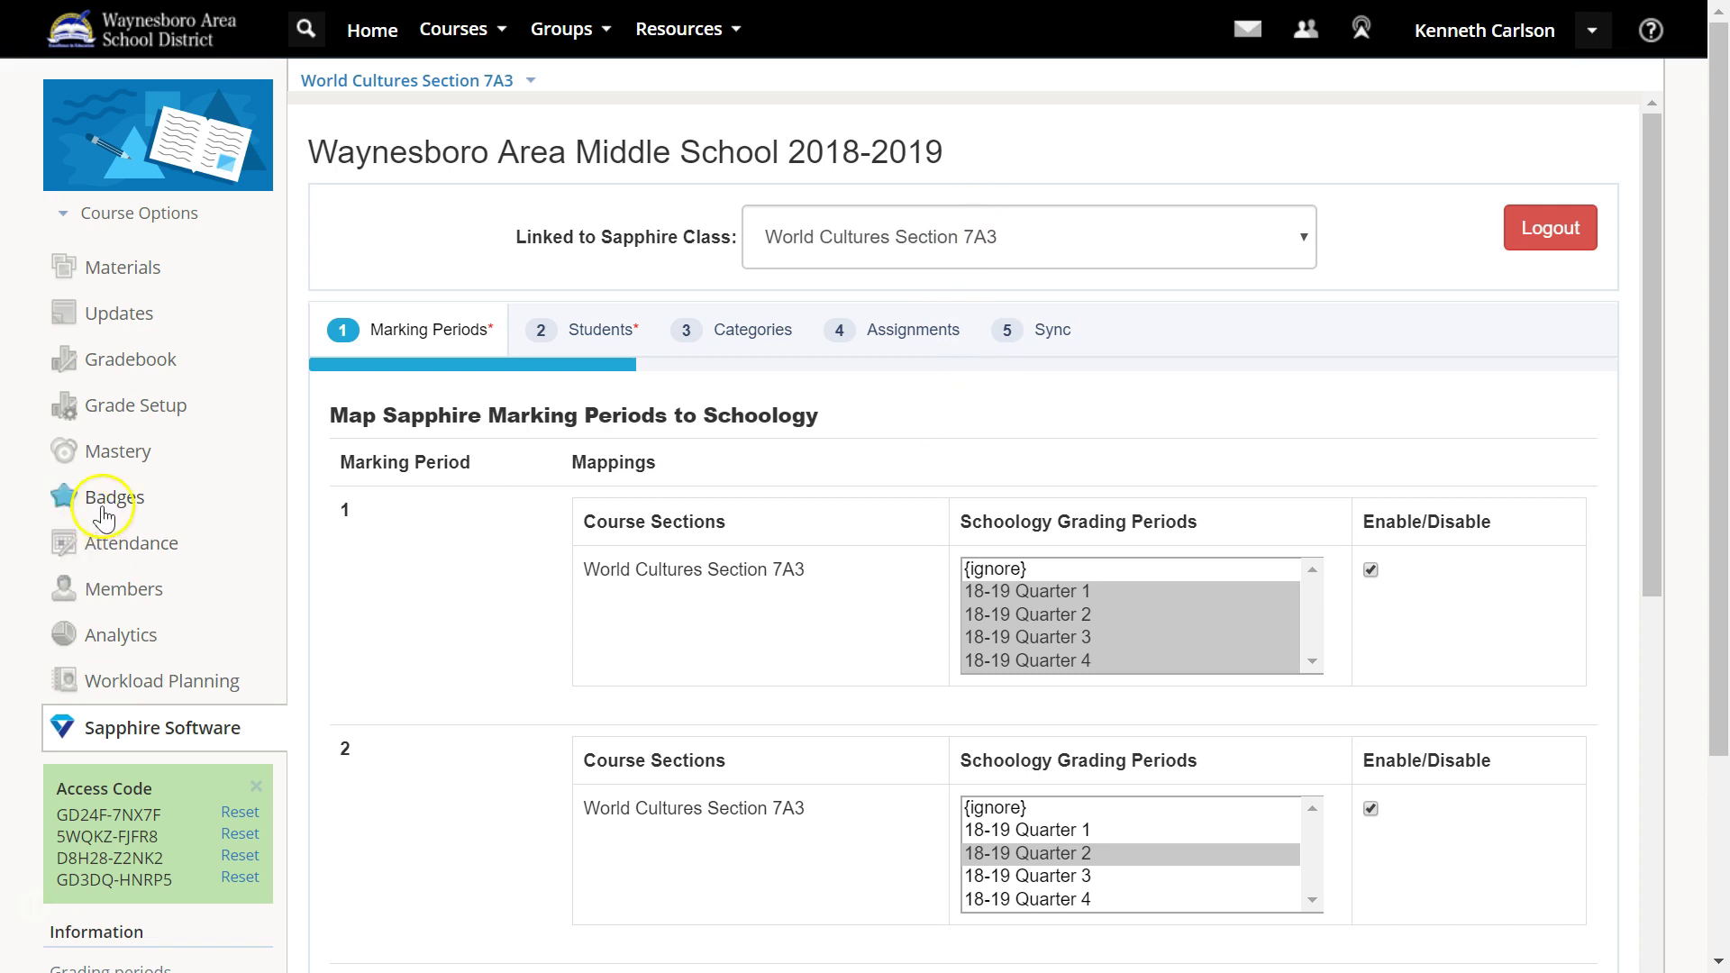
# Map Sapphire marking period 1 to only 18-19 Quarter 1, check the other marking periods, and continue to the student mapping
pyautogui.scroll(-3, 441, 568)
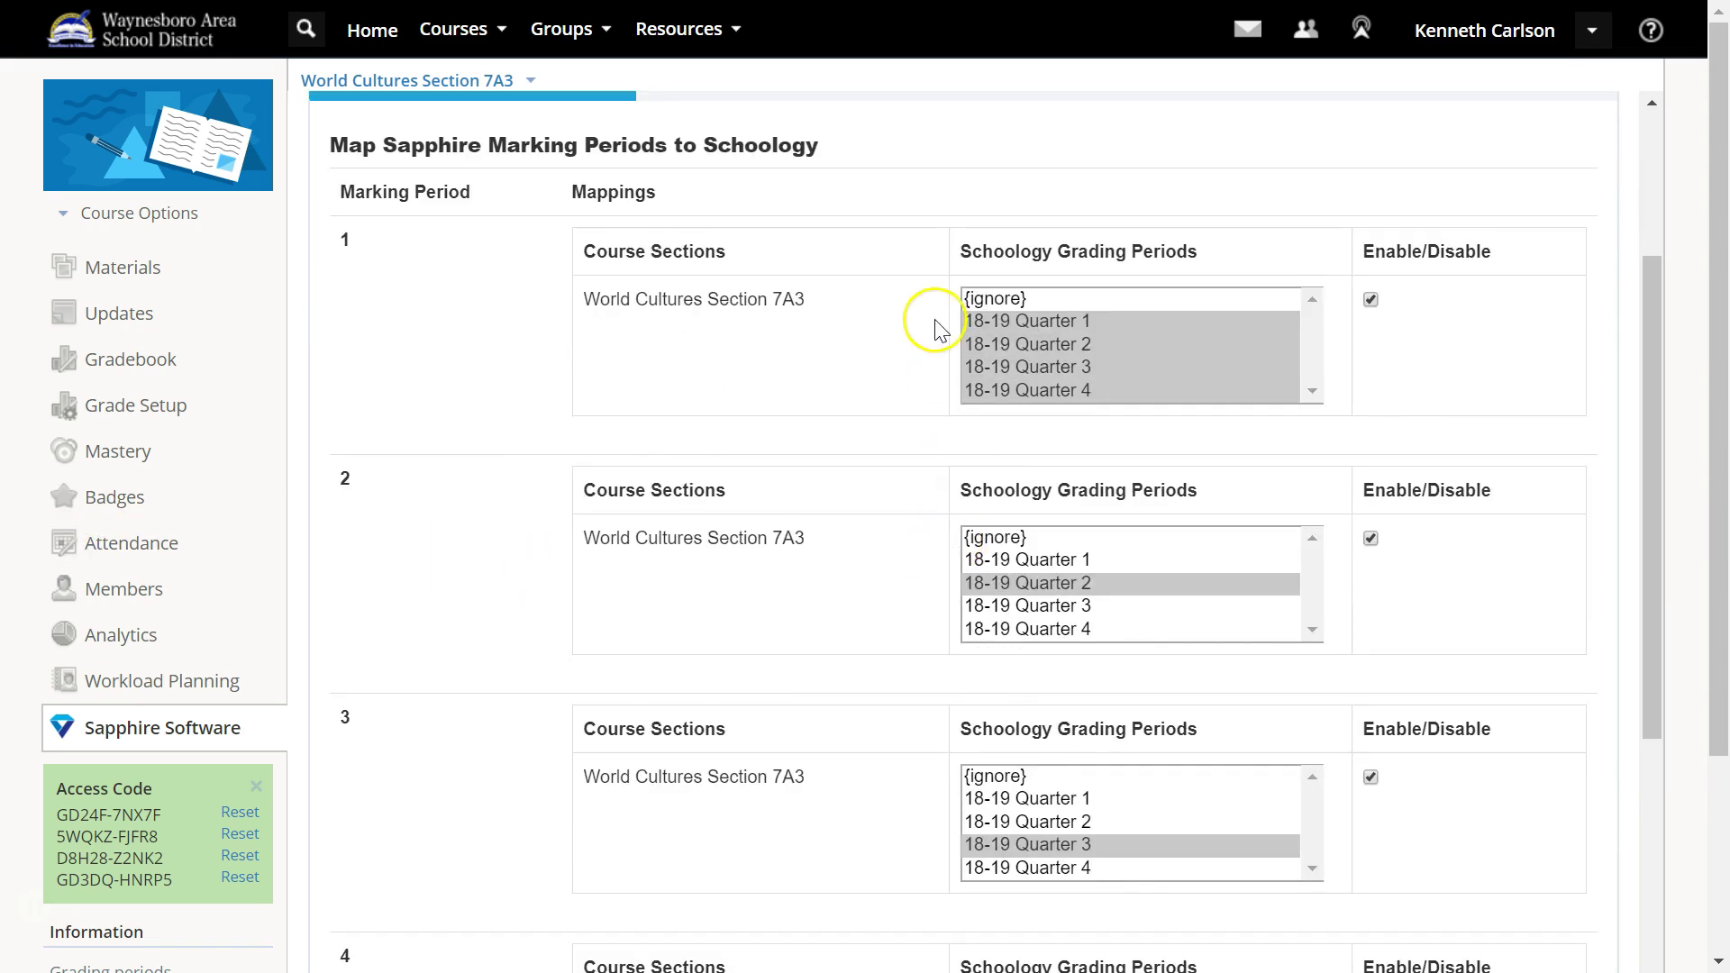
pyautogui.click(1041, 322)
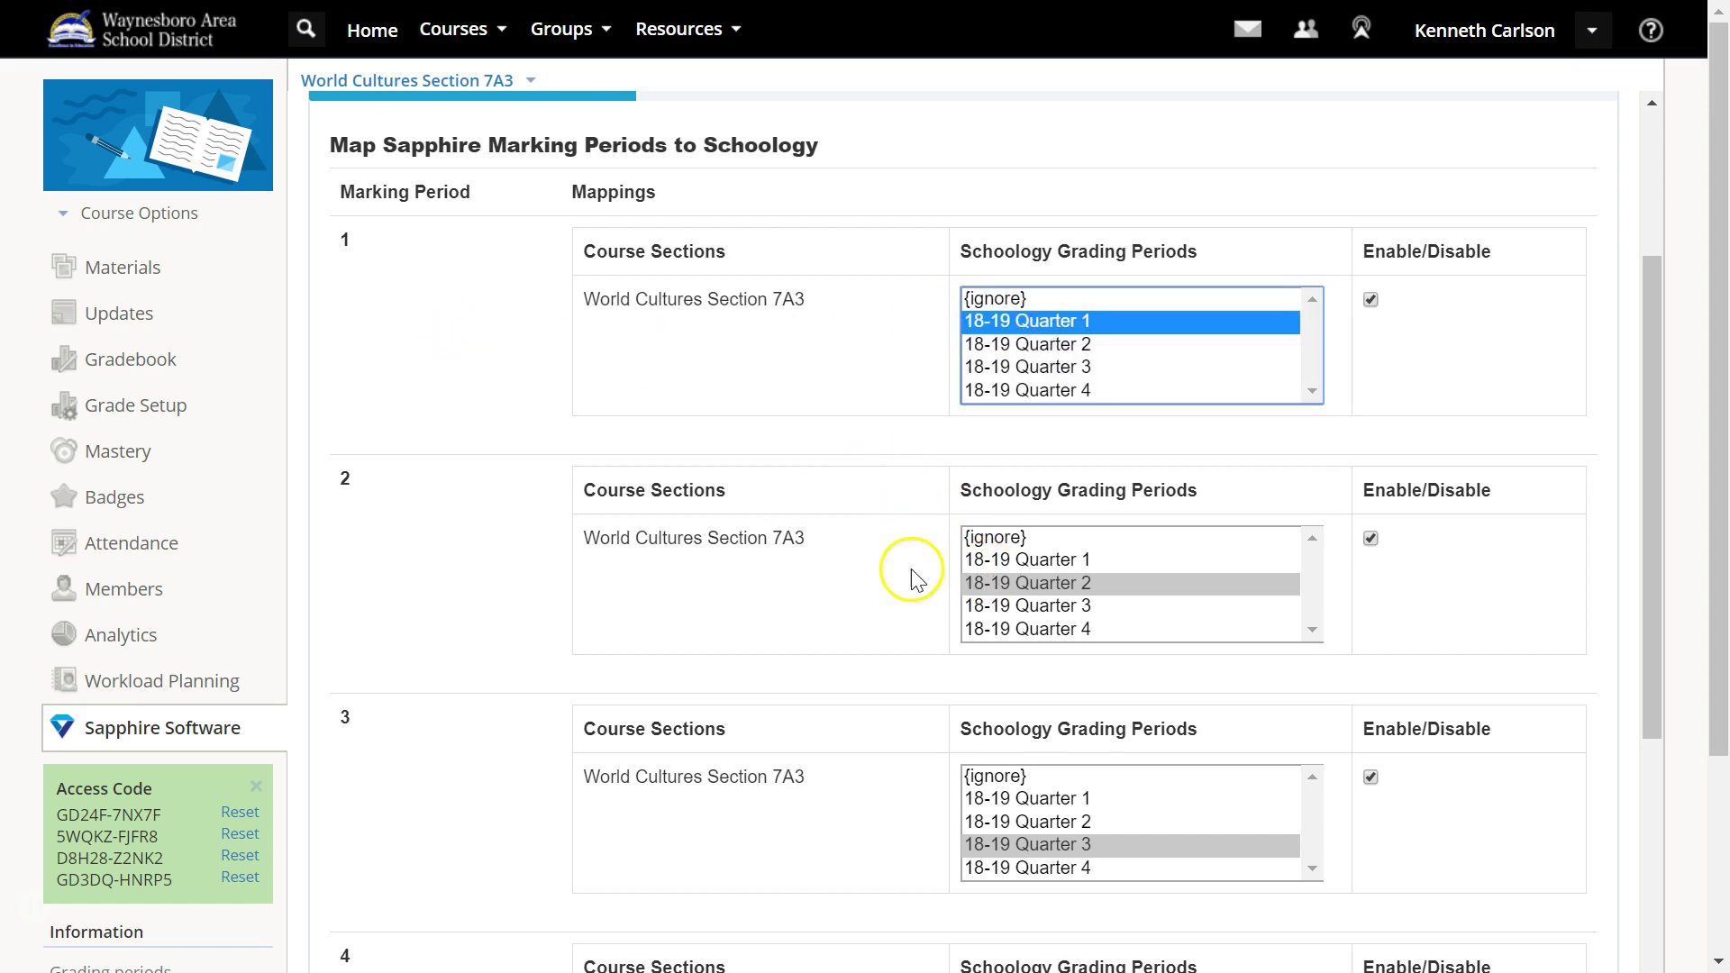
pyautogui.scroll(-5, 961, 646)
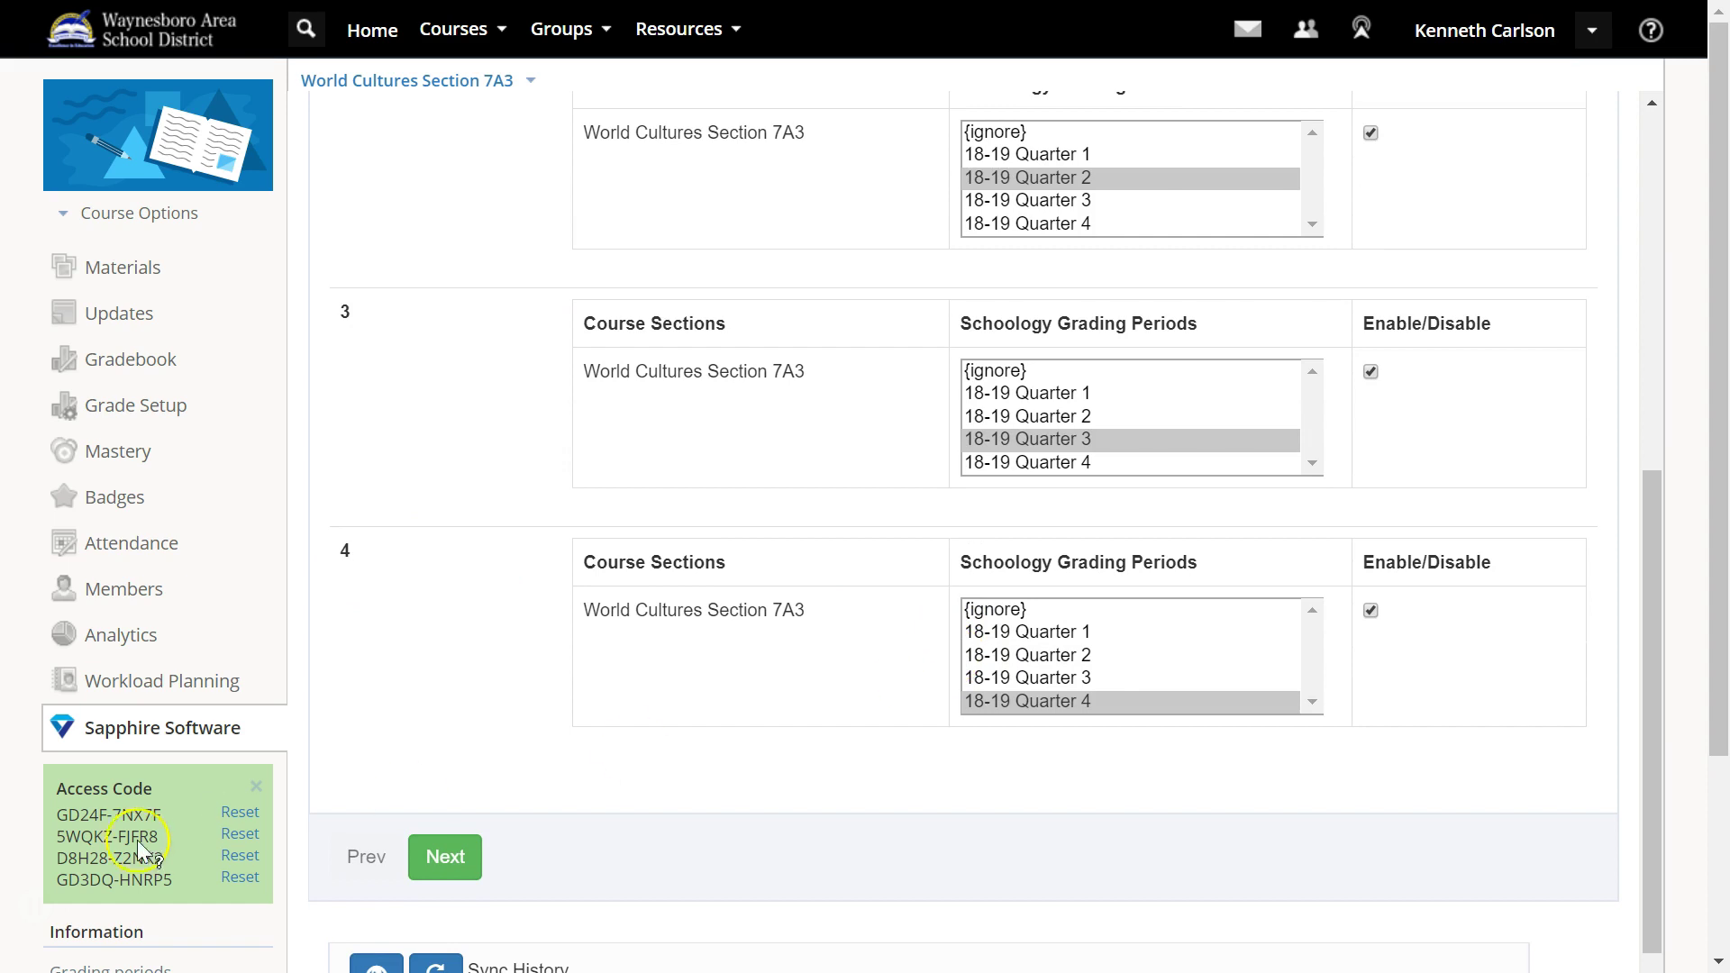
pyautogui.scroll(6, 568, 676)
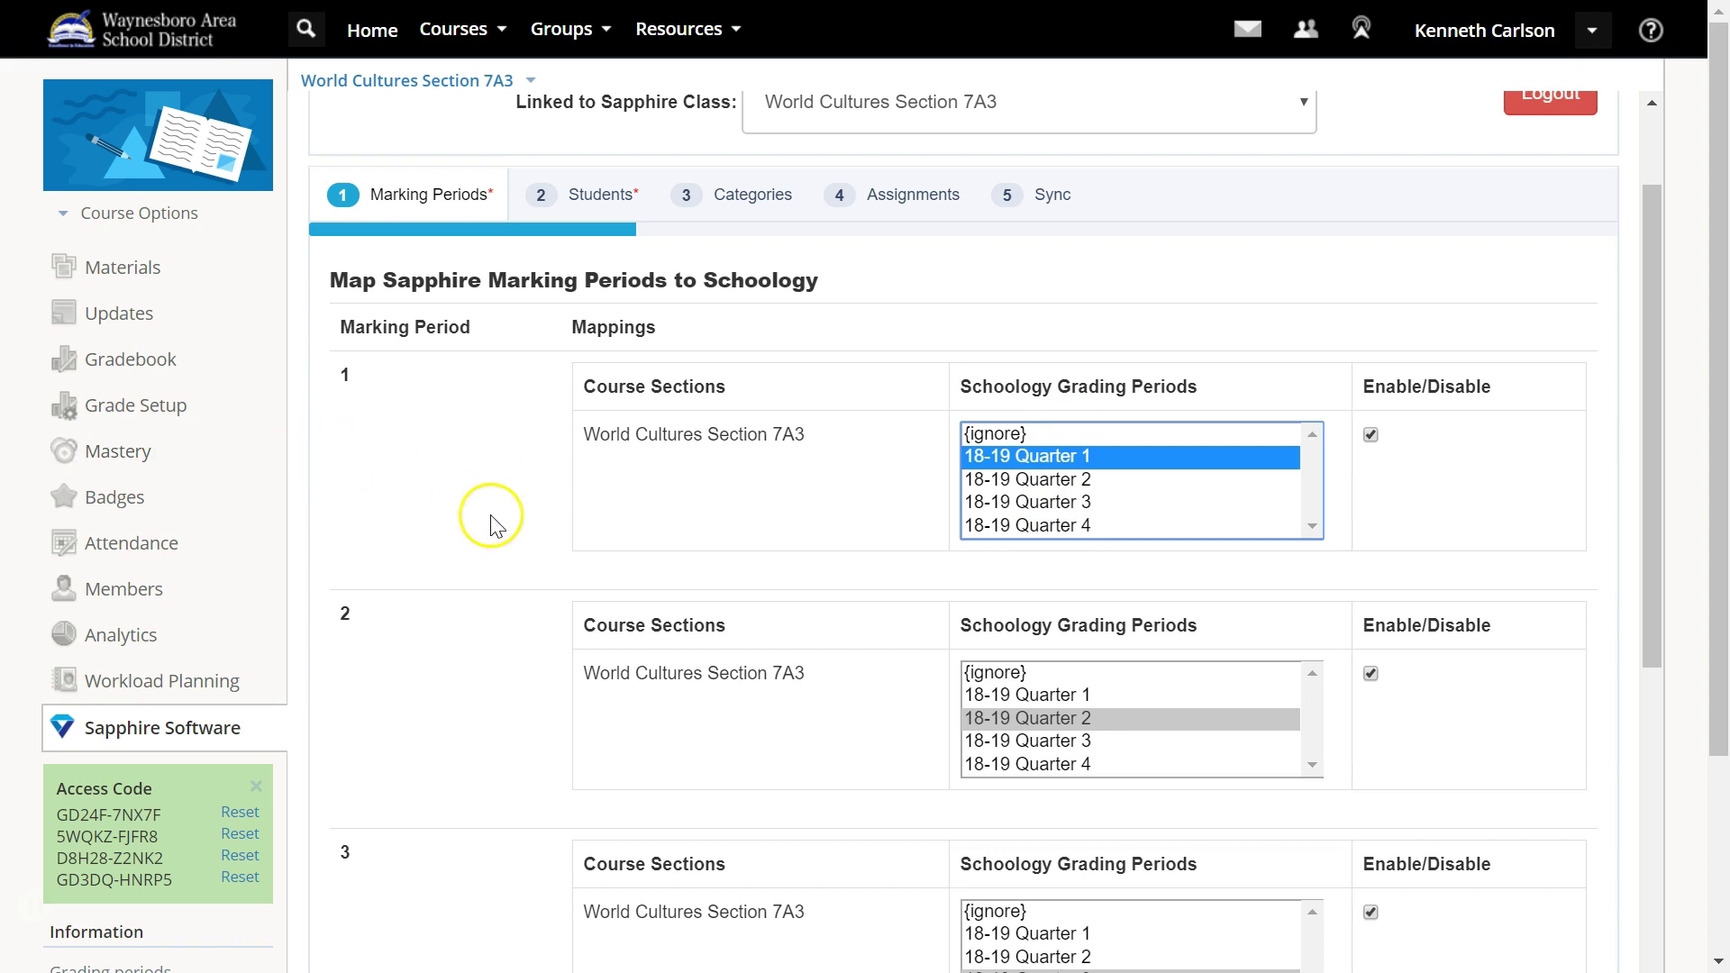
pyautogui.scroll(-4, 525, 469)
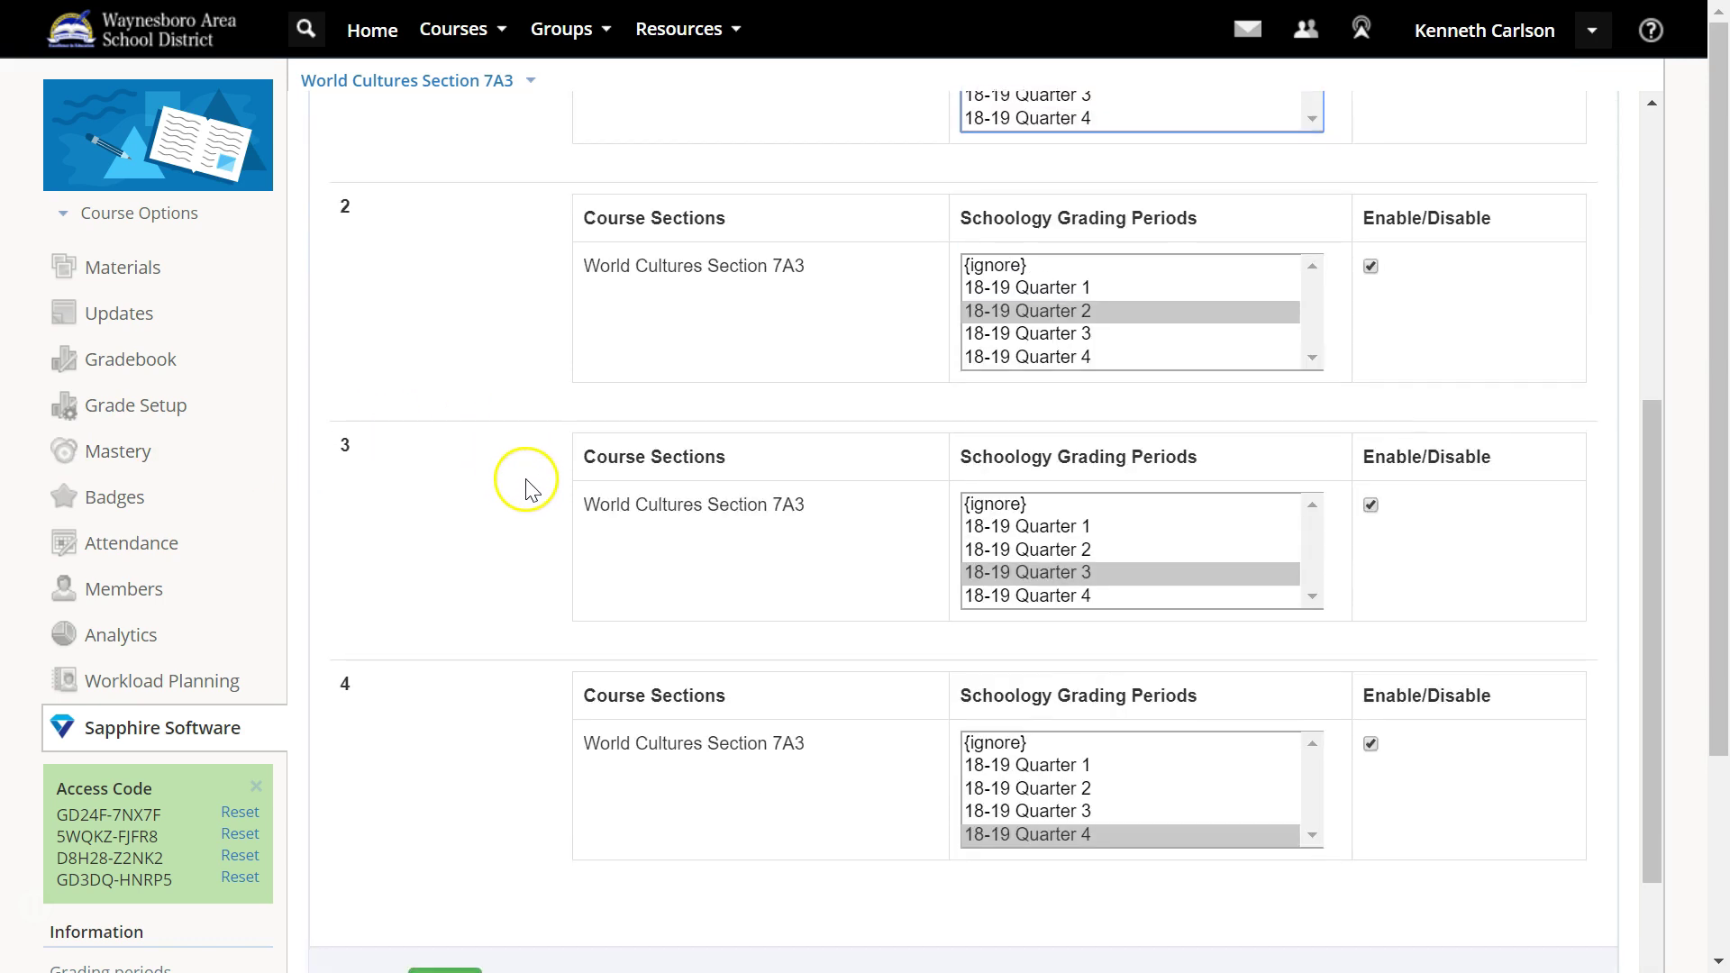
pyautogui.scroll(-2, 525, 483)
pyautogui.click(449, 810)
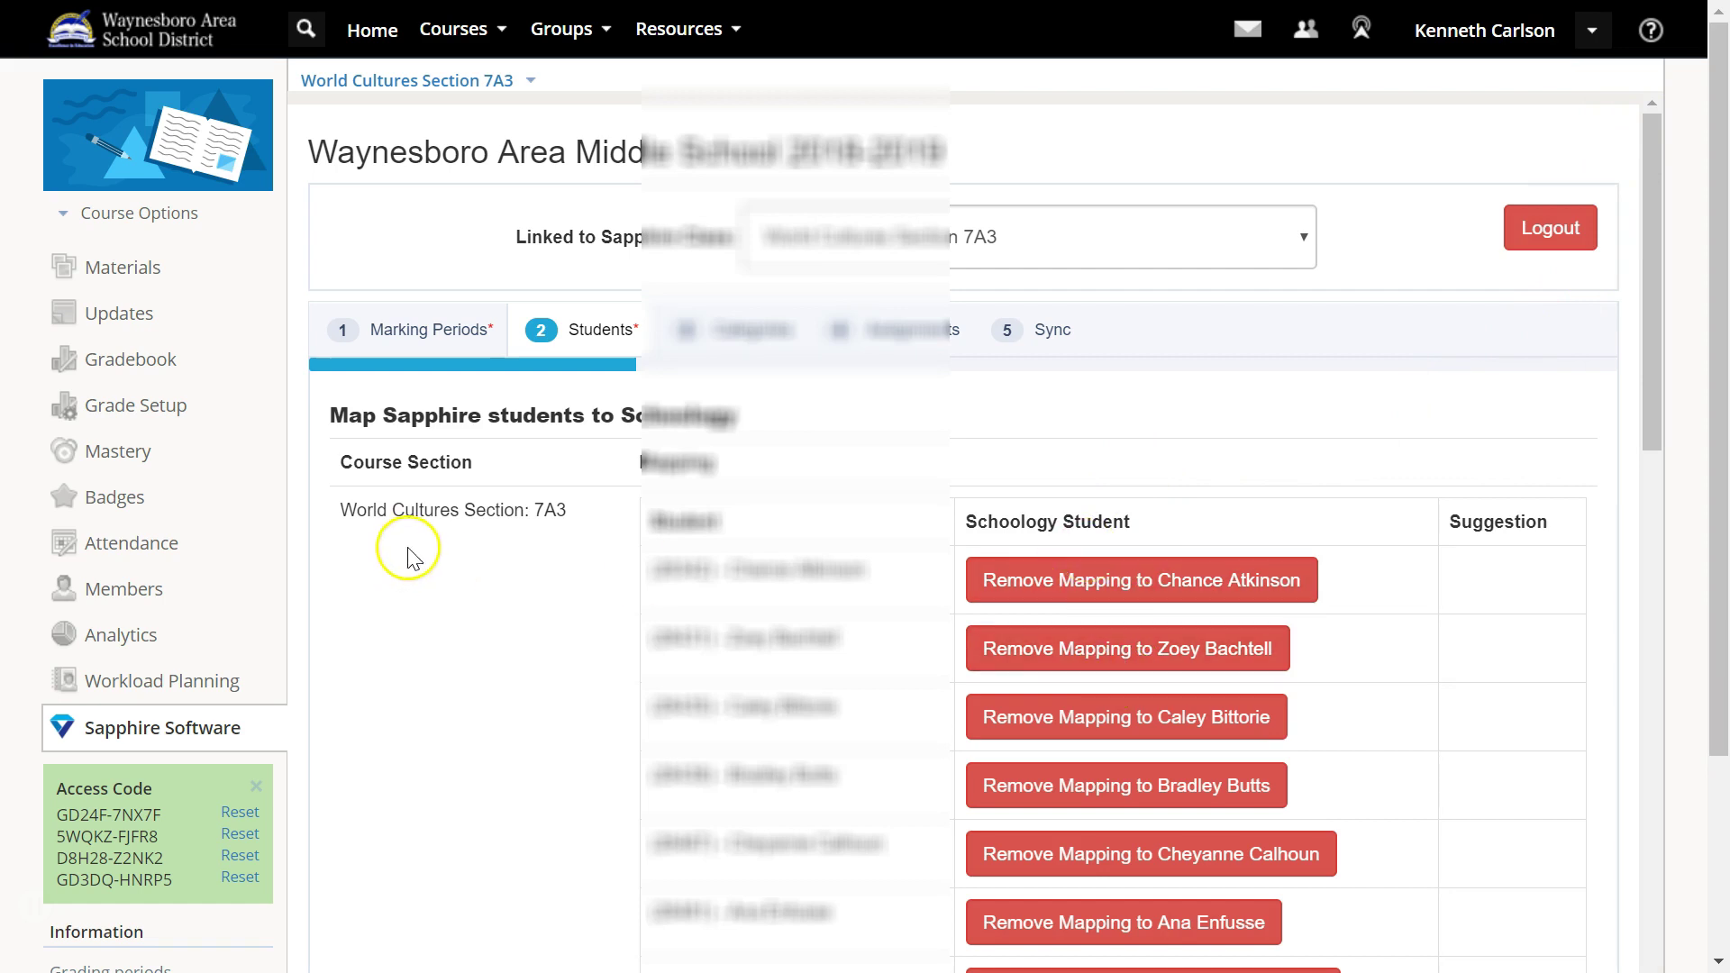
# Review the Sapphire-to-Schoology student mappings for Section 7A3 and continue to the category mapping
pyautogui.scroll(-10, 448, 540)
pyautogui.scroll(-5, 443, 552)
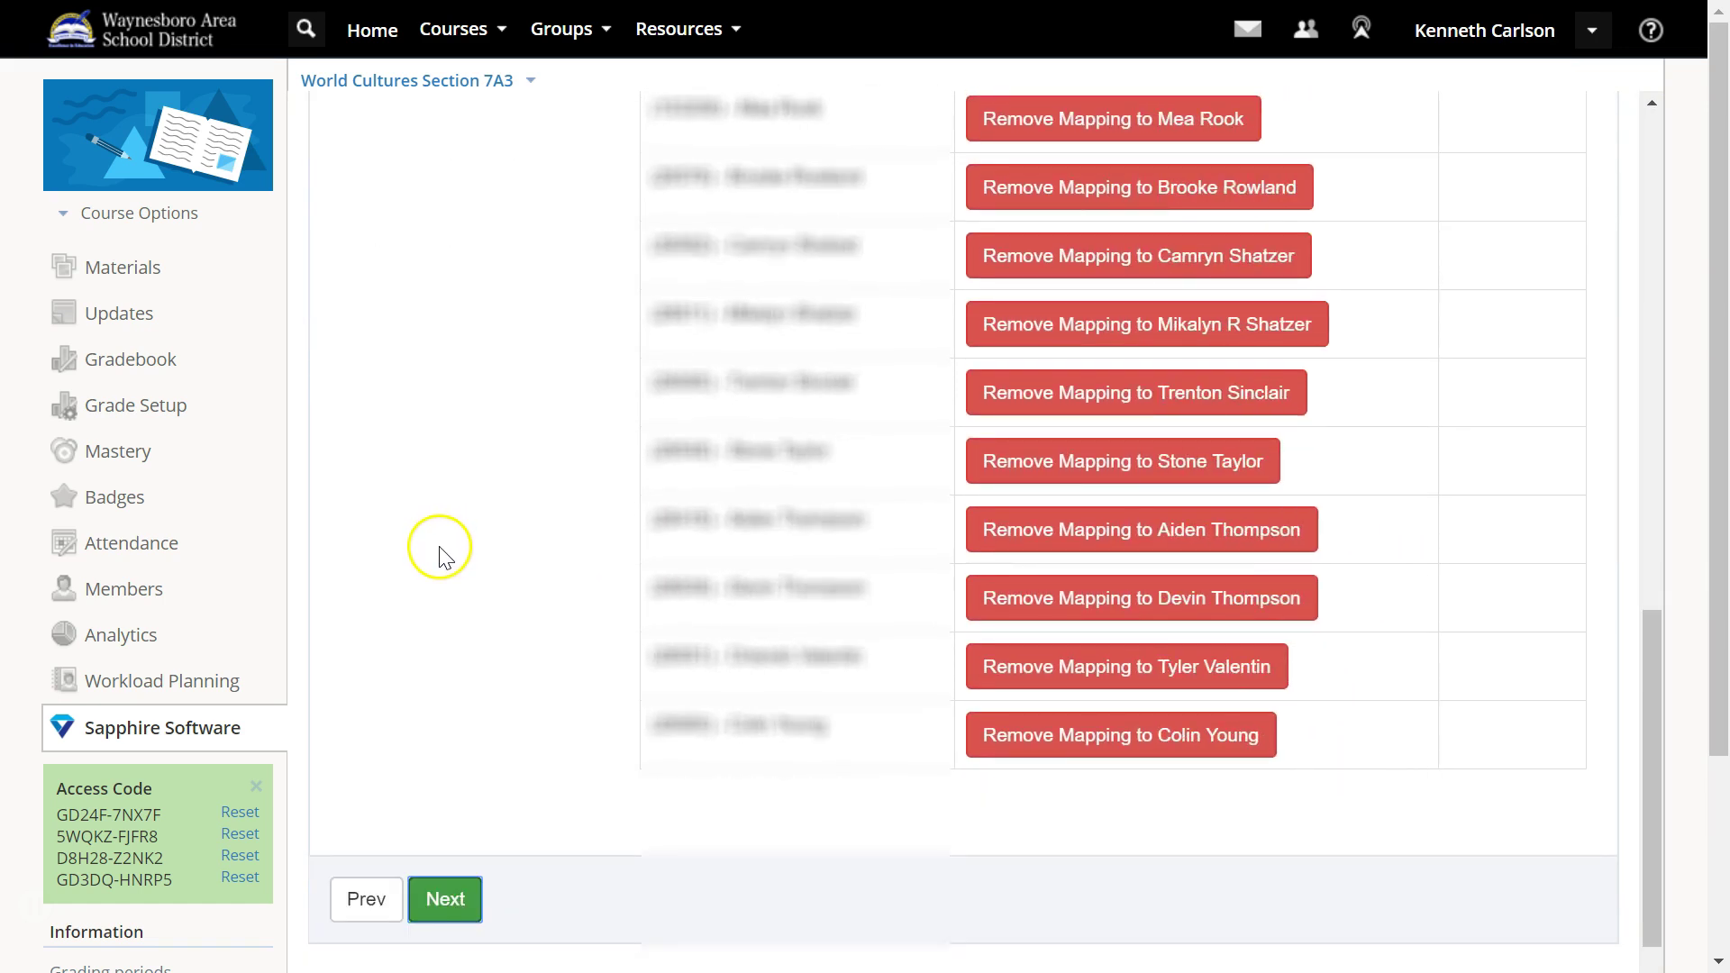
pyautogui.click(465, 898)
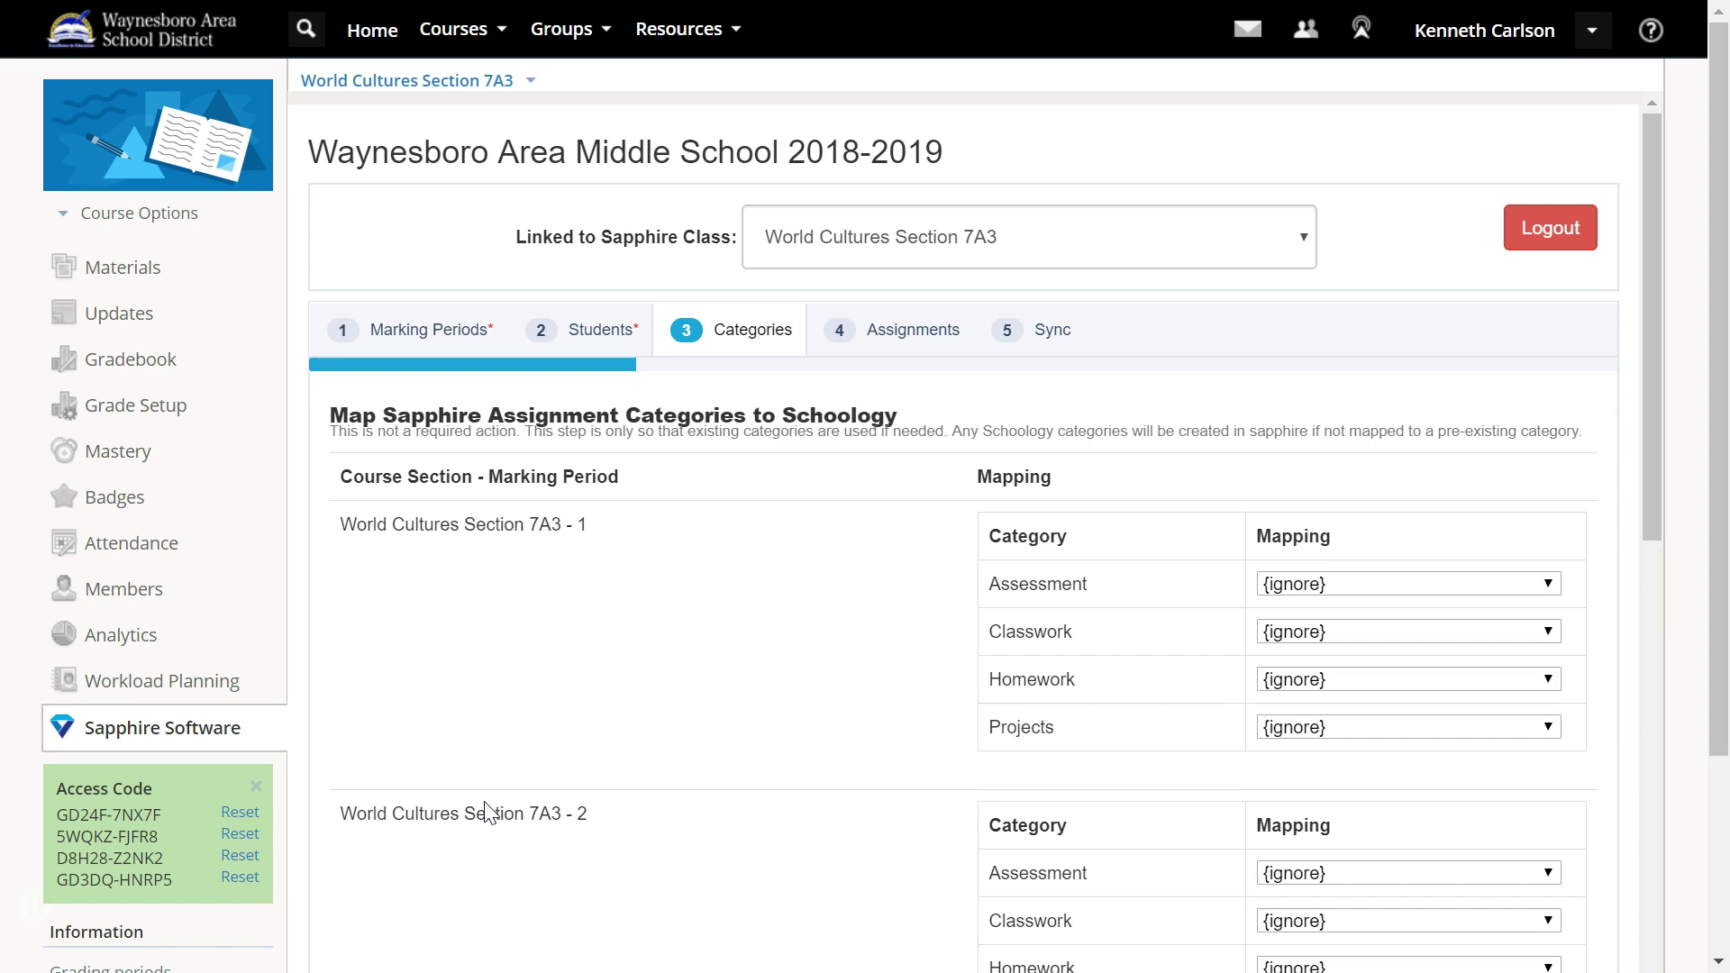
# For marking period 1, map Assessment, Classwork, Homework and Projects to the categories of the same names
pyautogui.click(1550, 585)
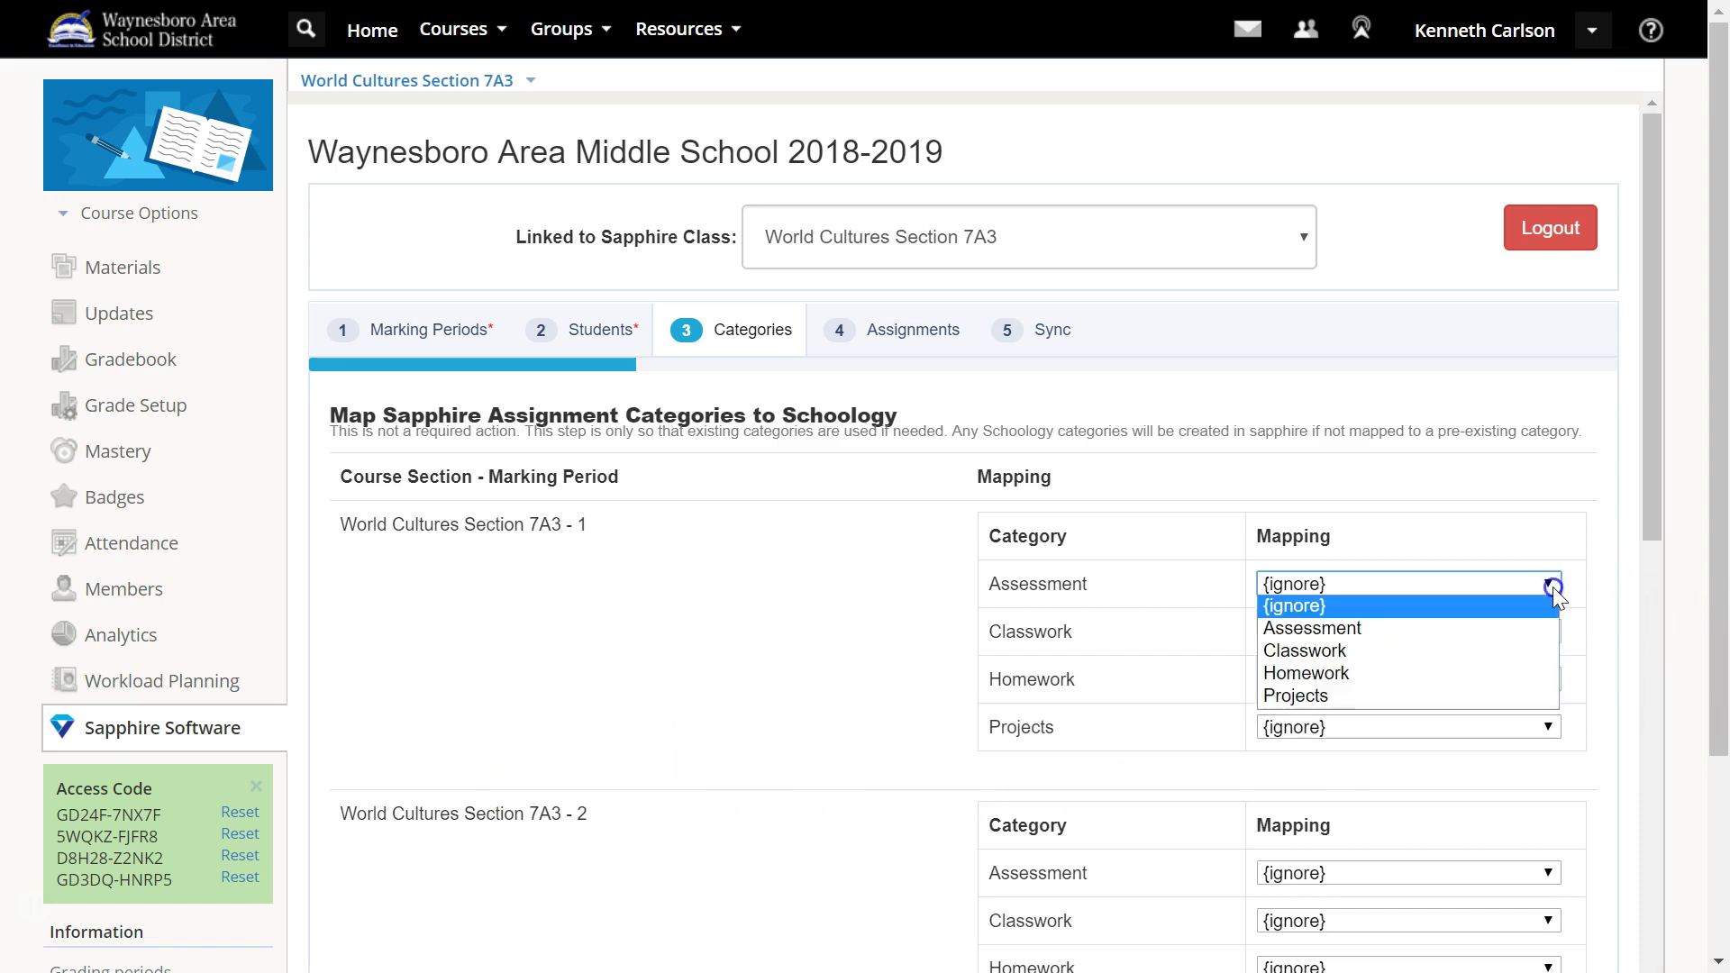
pyautogui.click(1536, 626)
pyautogui.click(1527, 623)
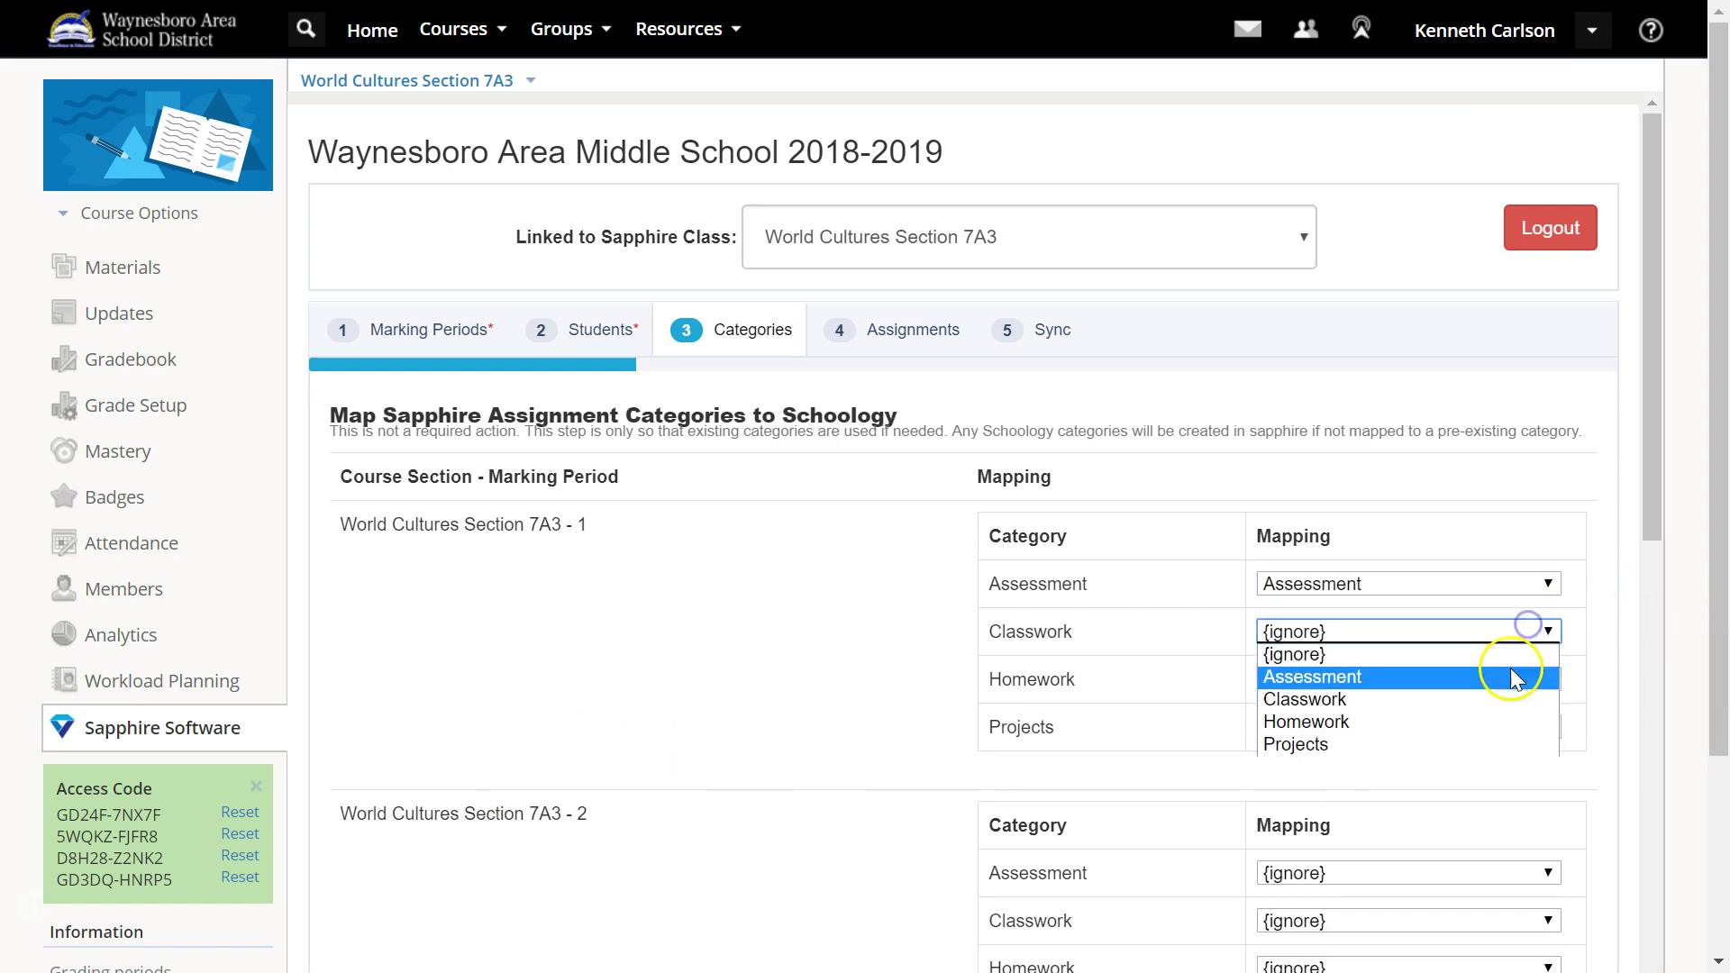
pyautogui.click(1505, 699)
pyautogui.click(1508, 681)
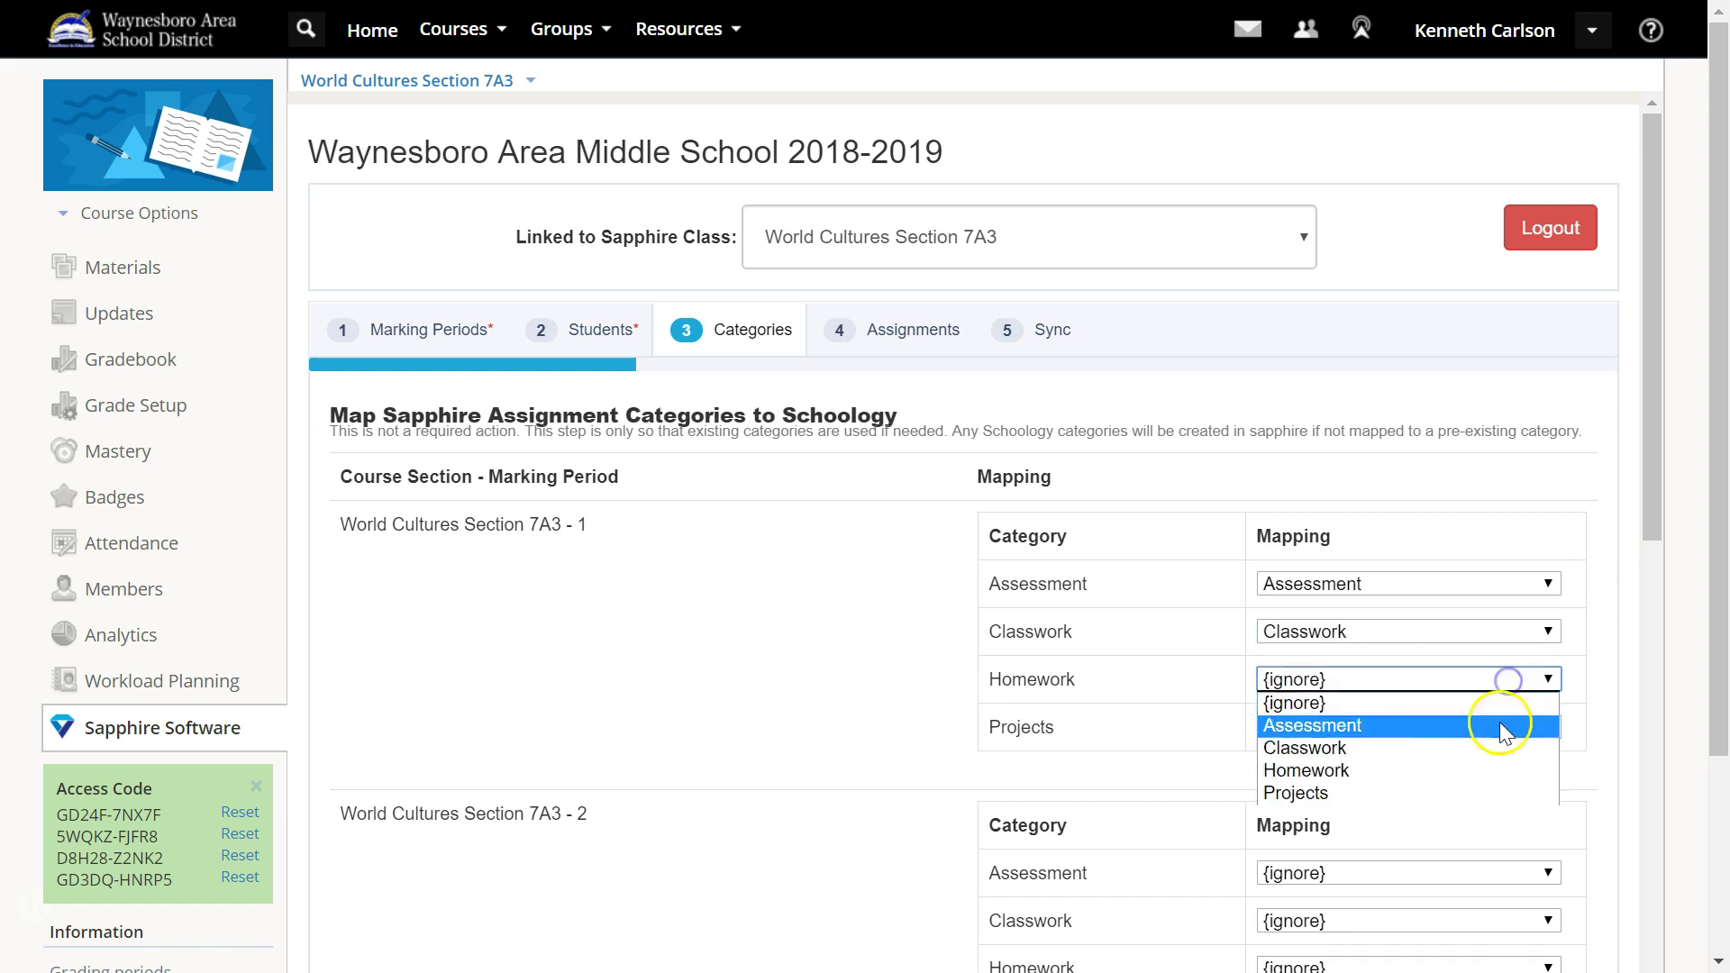
pyautogui.click(1492, 771)
pyautogui.click(1503, 724)
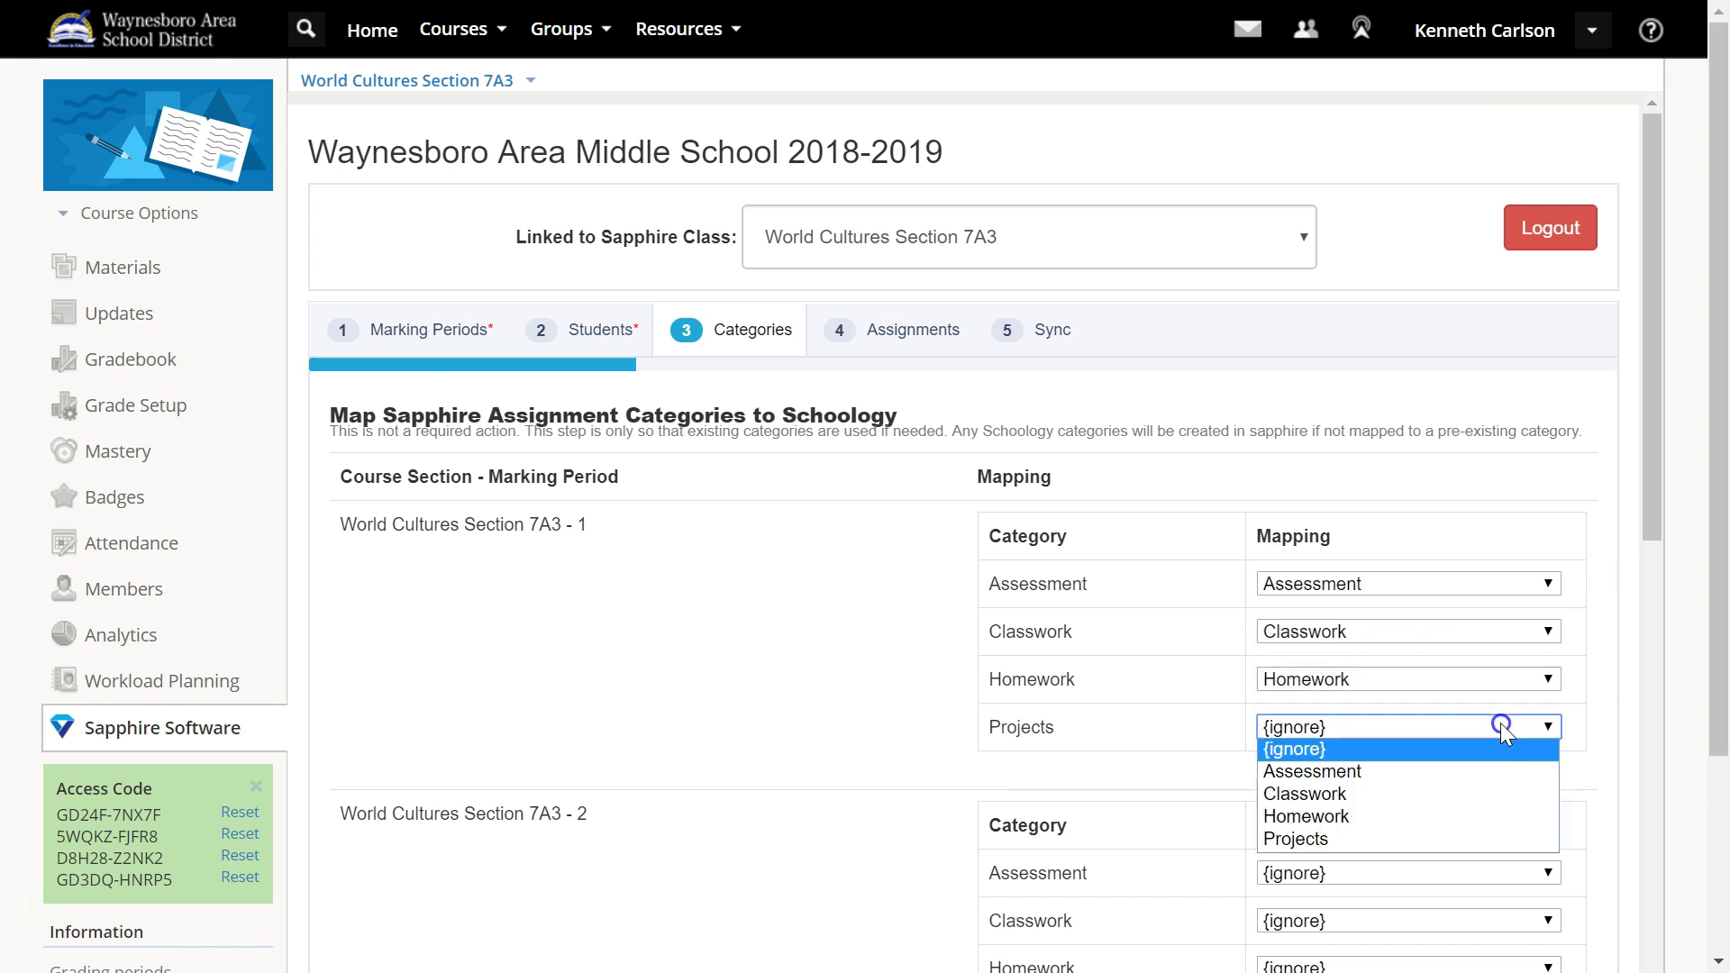
pyautogui.click(1480, 838)
# Map Assessment, Classwork, Homework and Projects to their same-named categories for marking periods 2, 3 and 4, and continue to assignments
pyautogui.scroll(-6, 1479, 787)
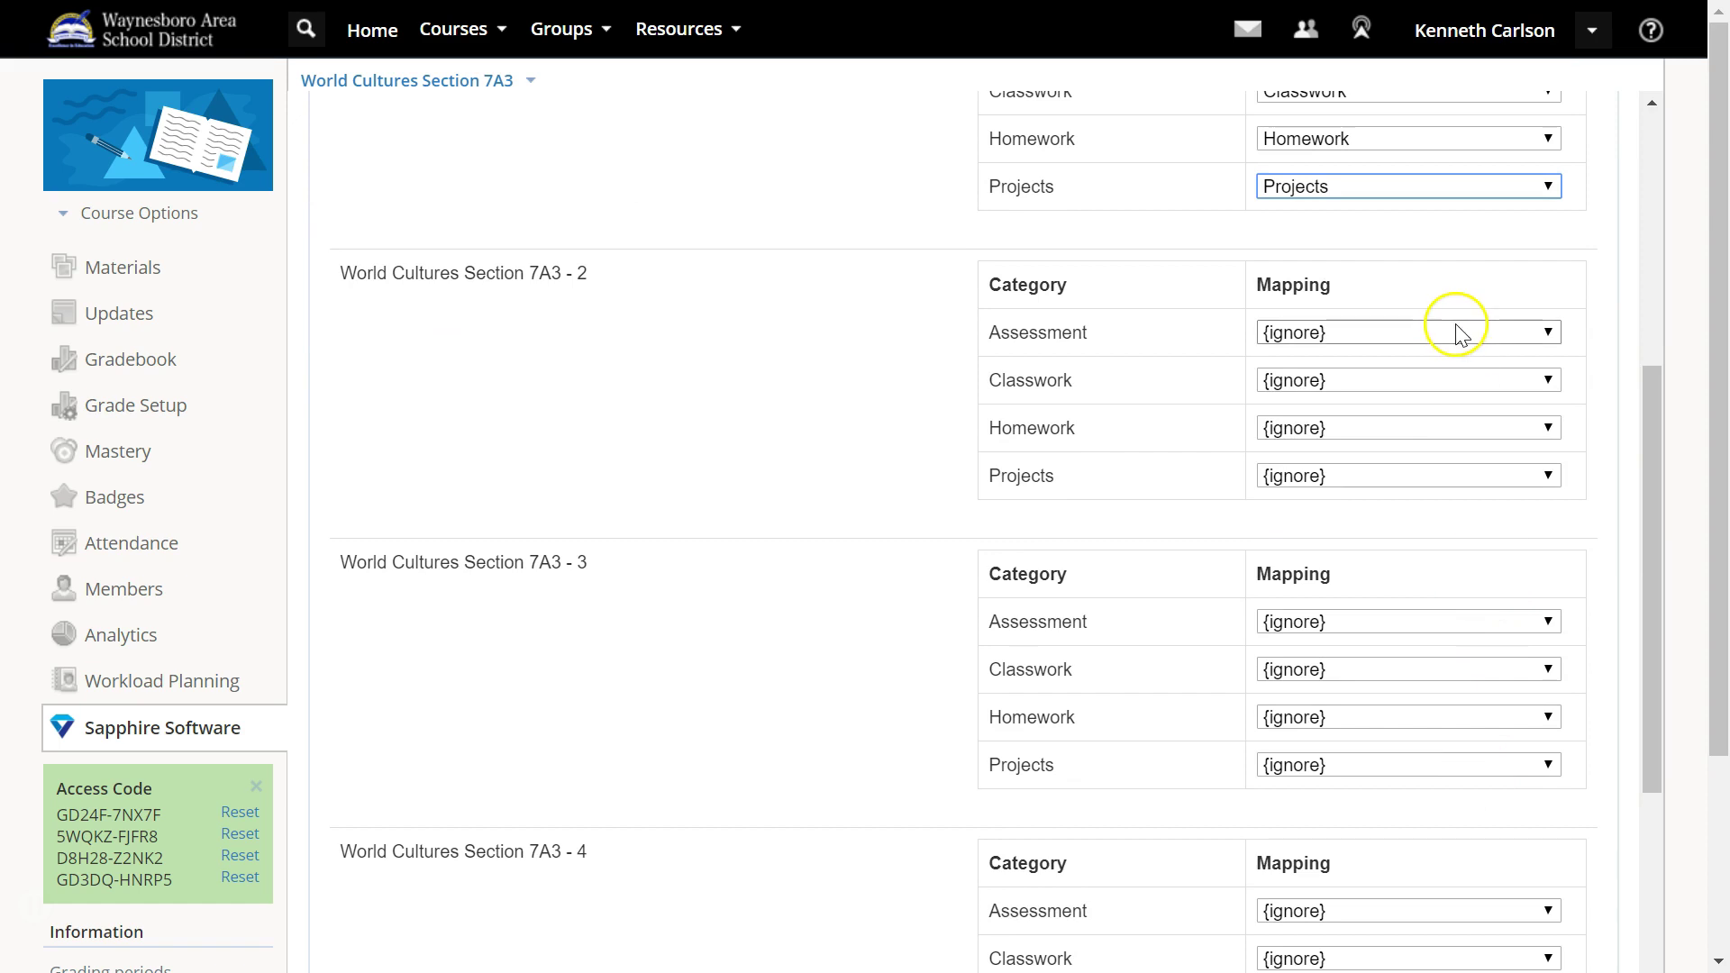
pyautogui.click(1460, 333)
pyautogui.click(1457, 377)
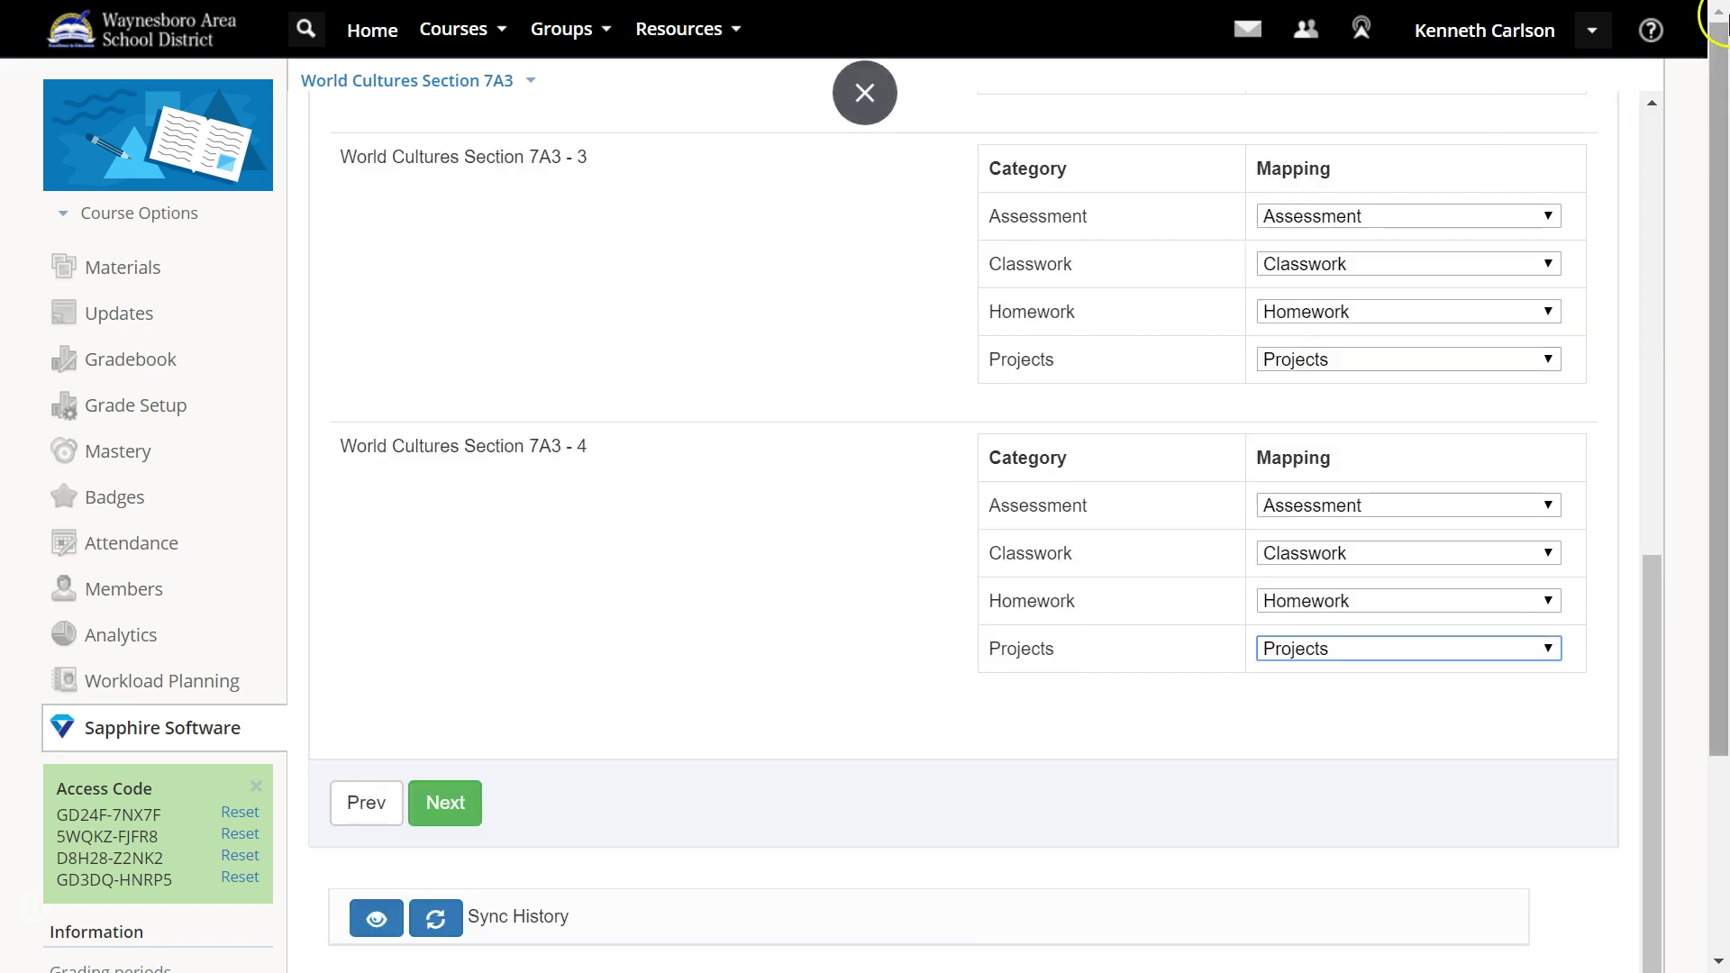
pyautogui.scroll(3, 1375, 666)
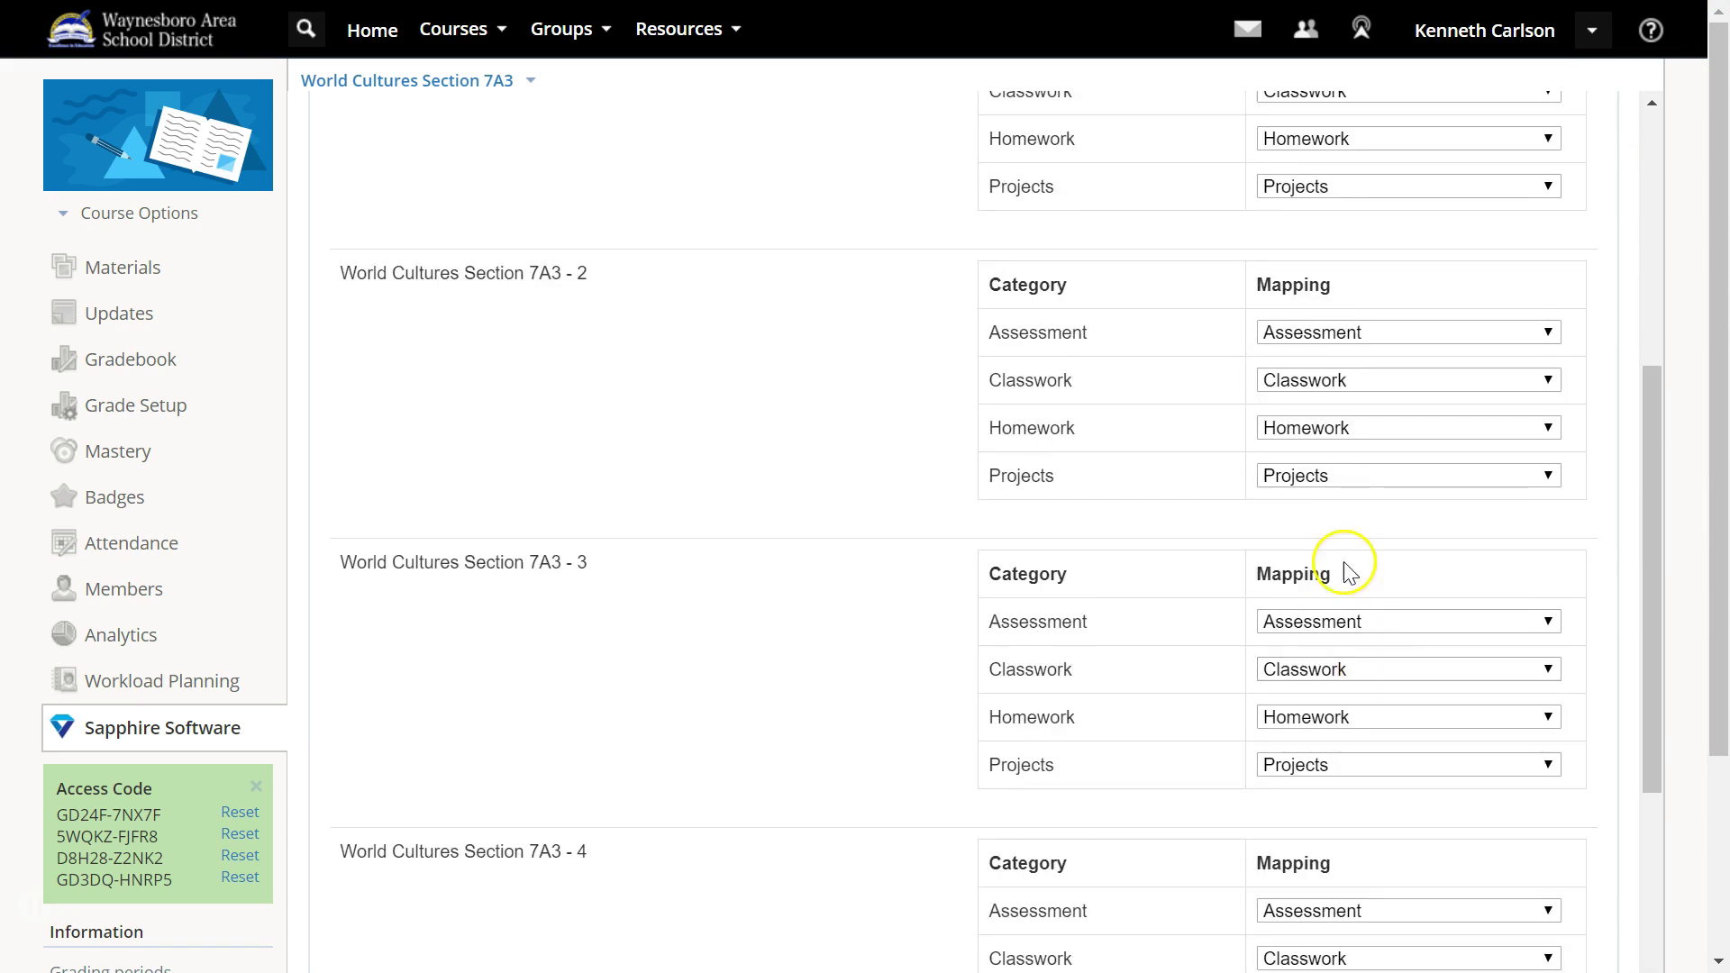
pyautogui.scroll(-5, 1261, 329)
pyautogui.scroll(-2, 1271, 338)
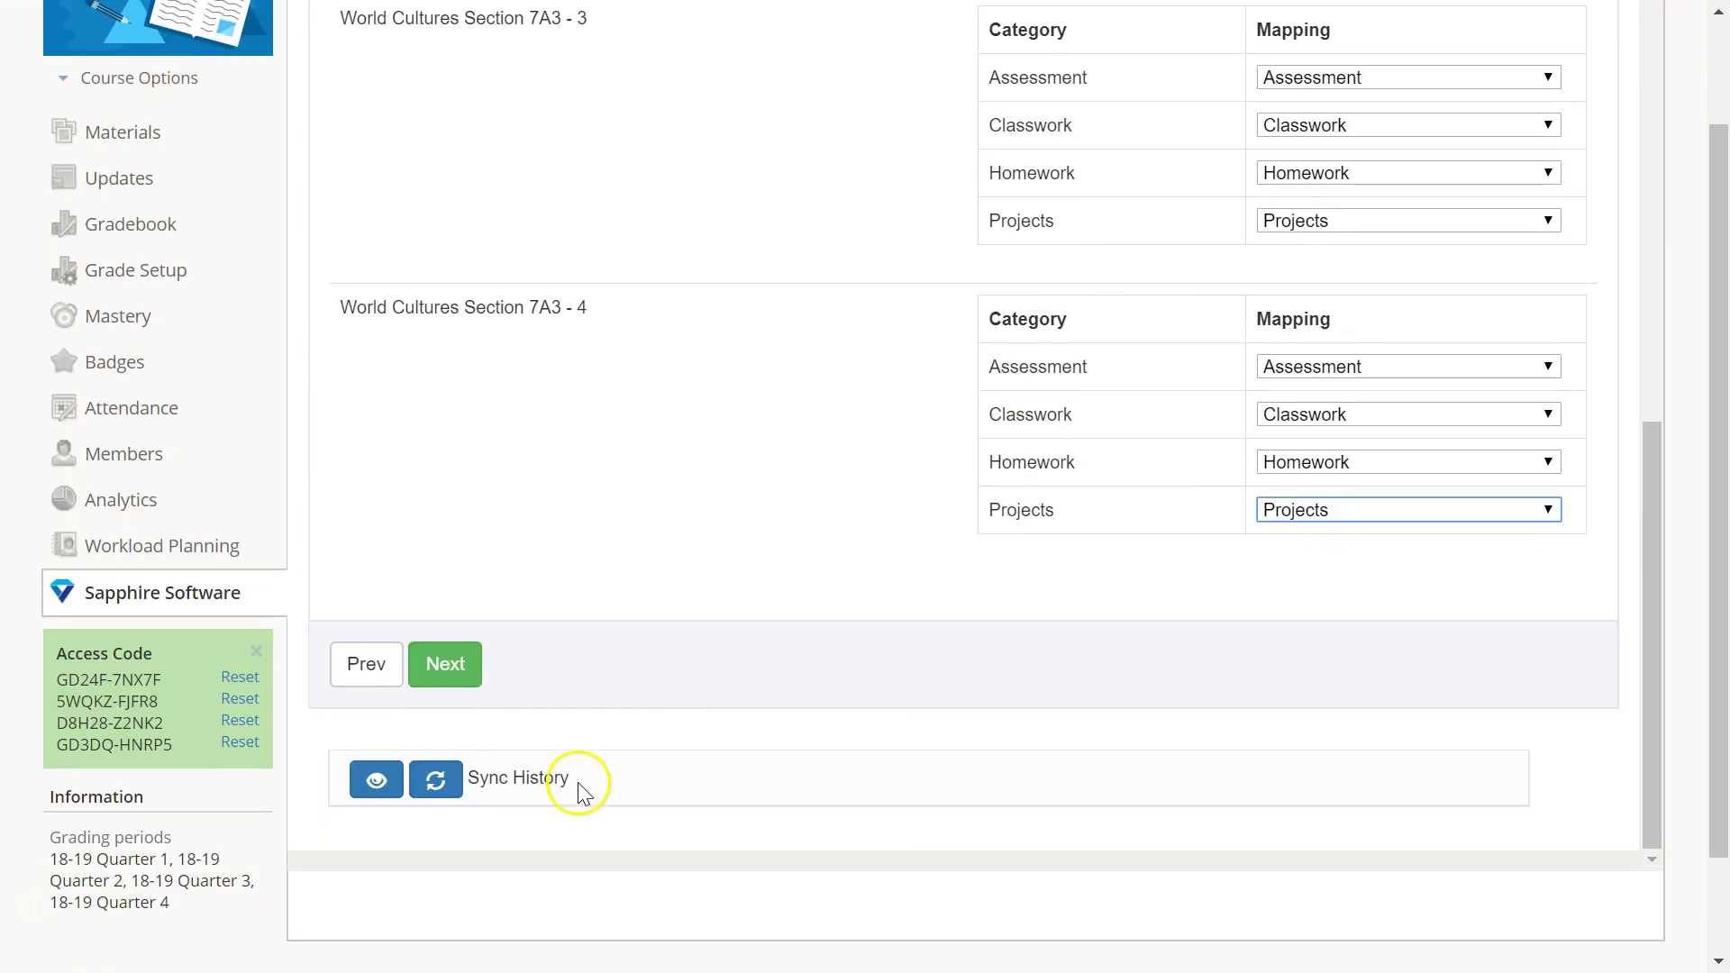
pyautogui.click(442, 660)
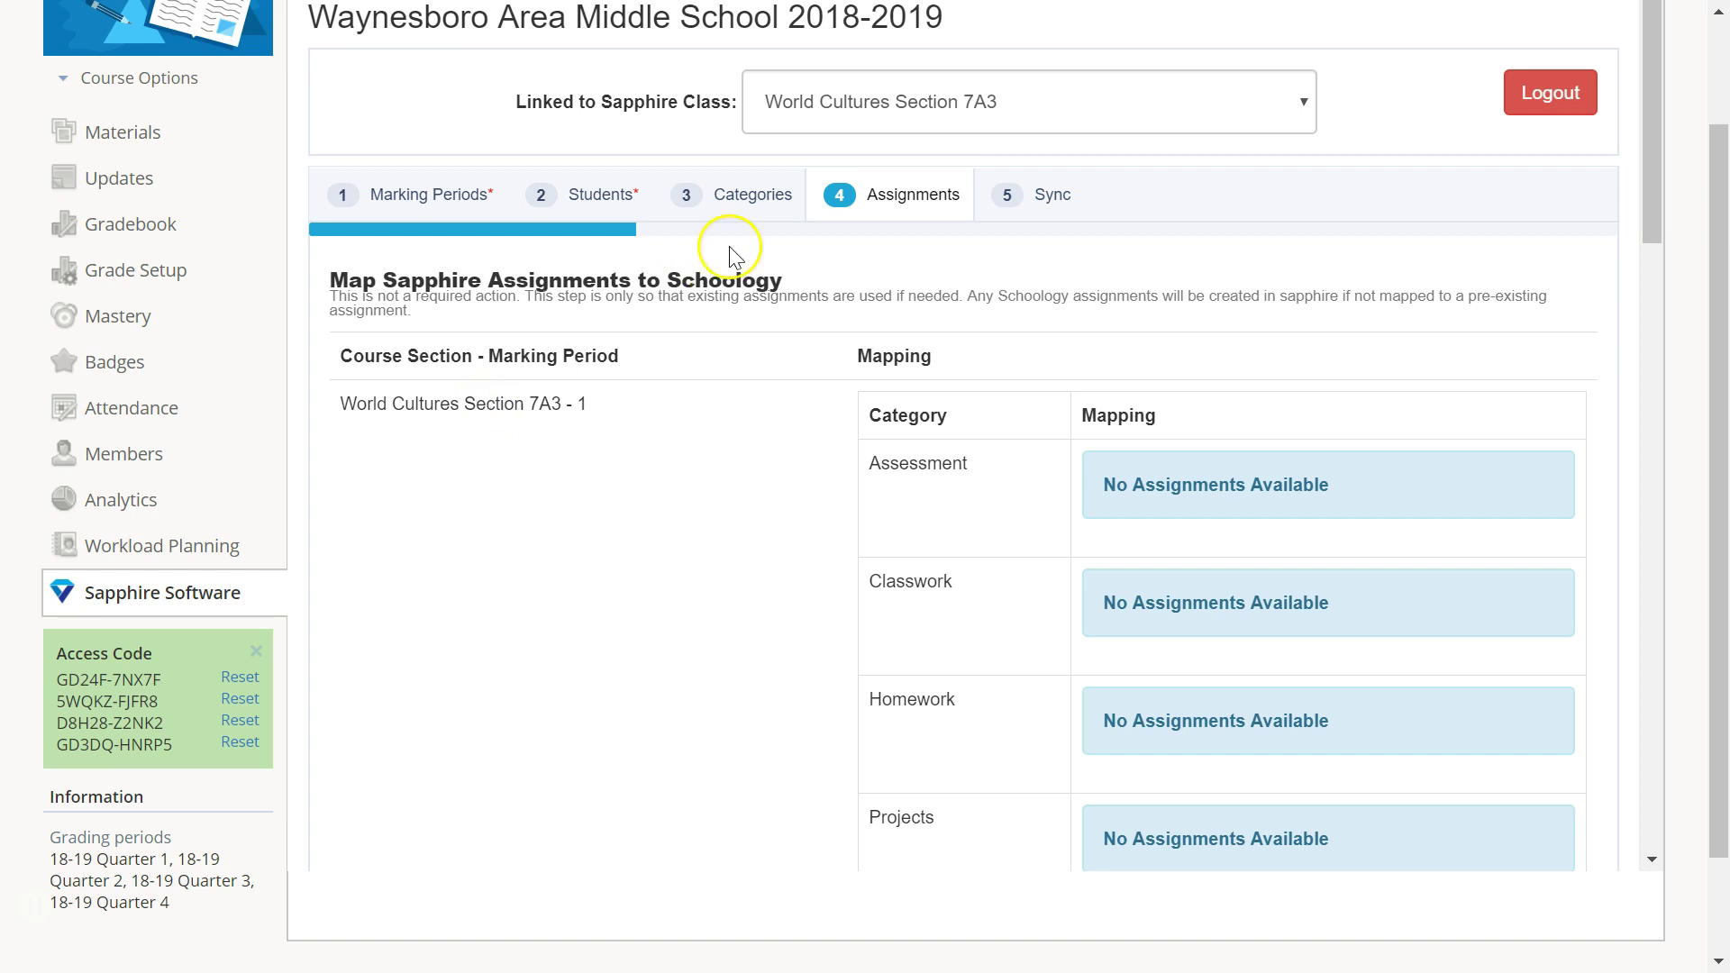
# Review the assignment mappings for all four marking periods and continue to the sync stage
pyautogui.scroll(-8, 793, 322)
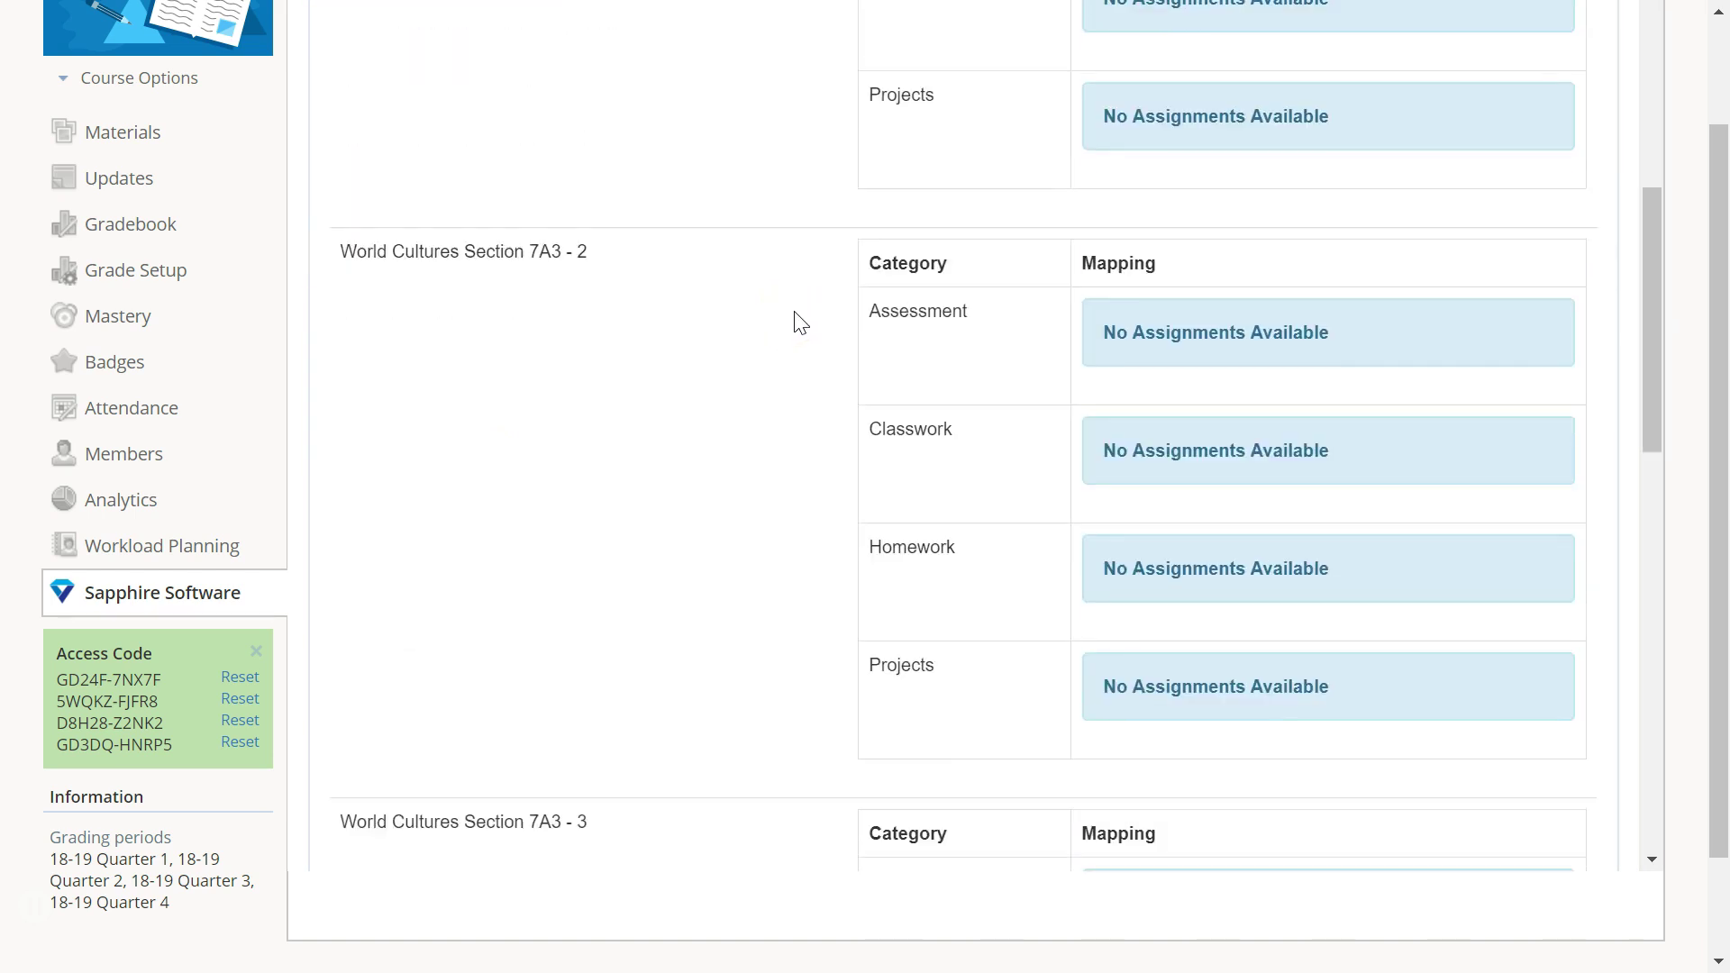
pyautogui.scroll(-4, 797, 319)
pyautogui.scroll(12, 797, 315)
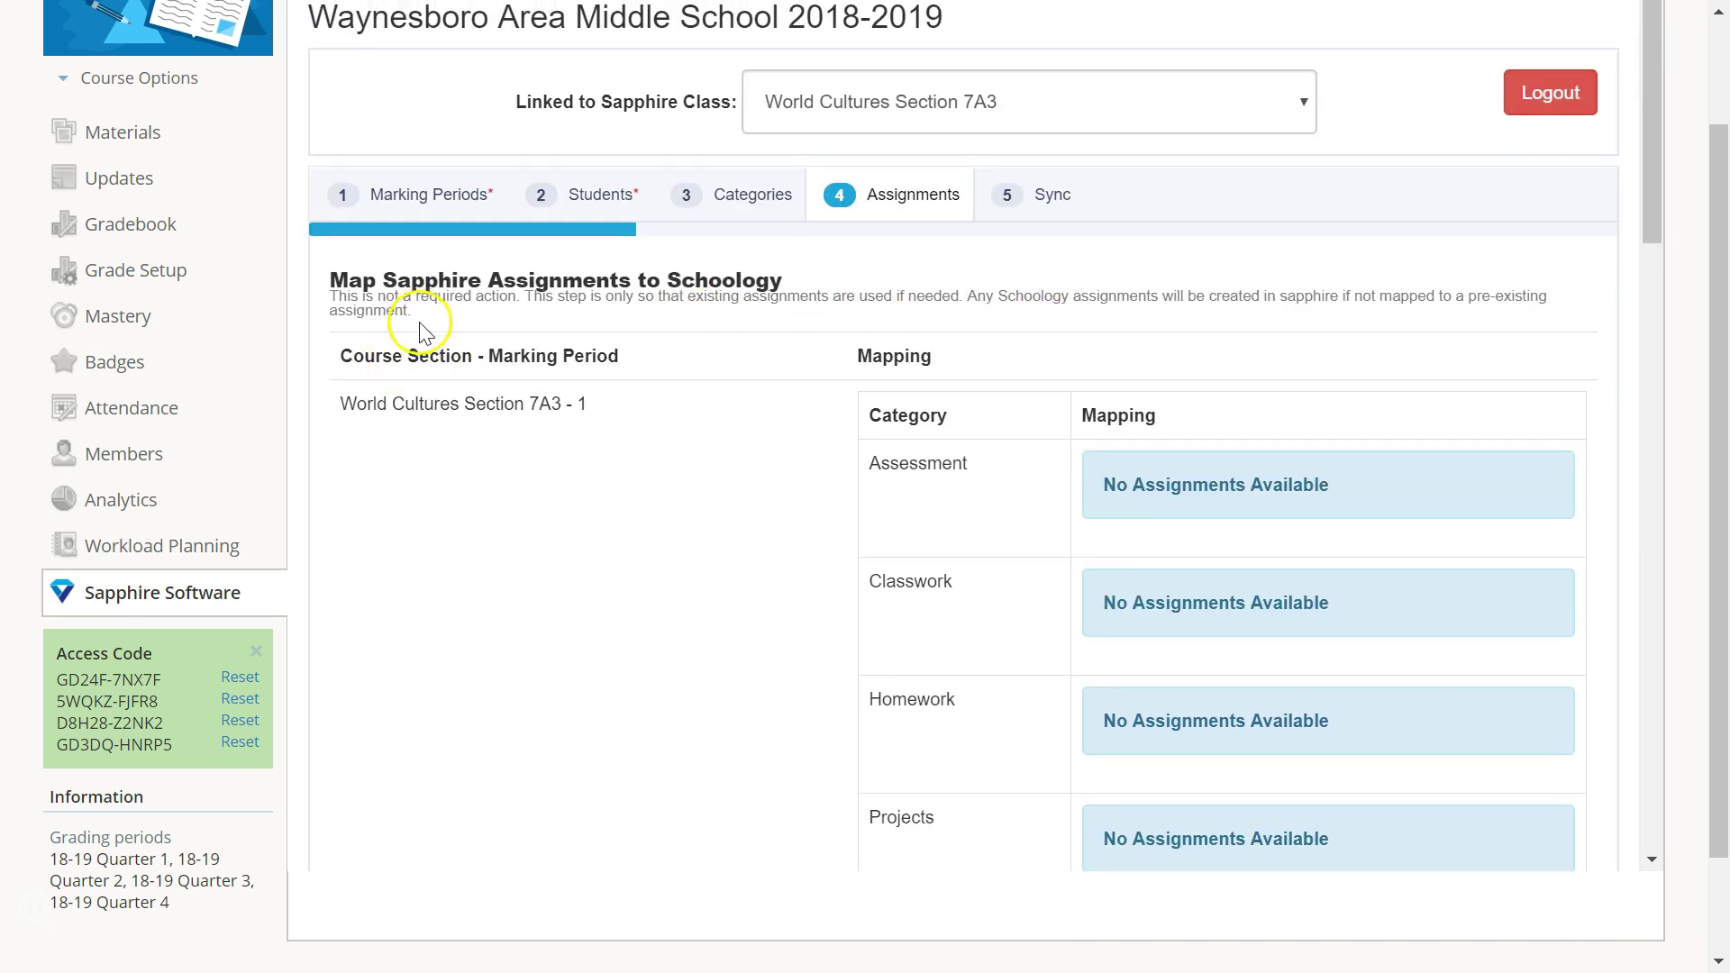
pyautogui.scroll(-6, 435, 337)
pyautogui.scroll(-16, 435, 337)
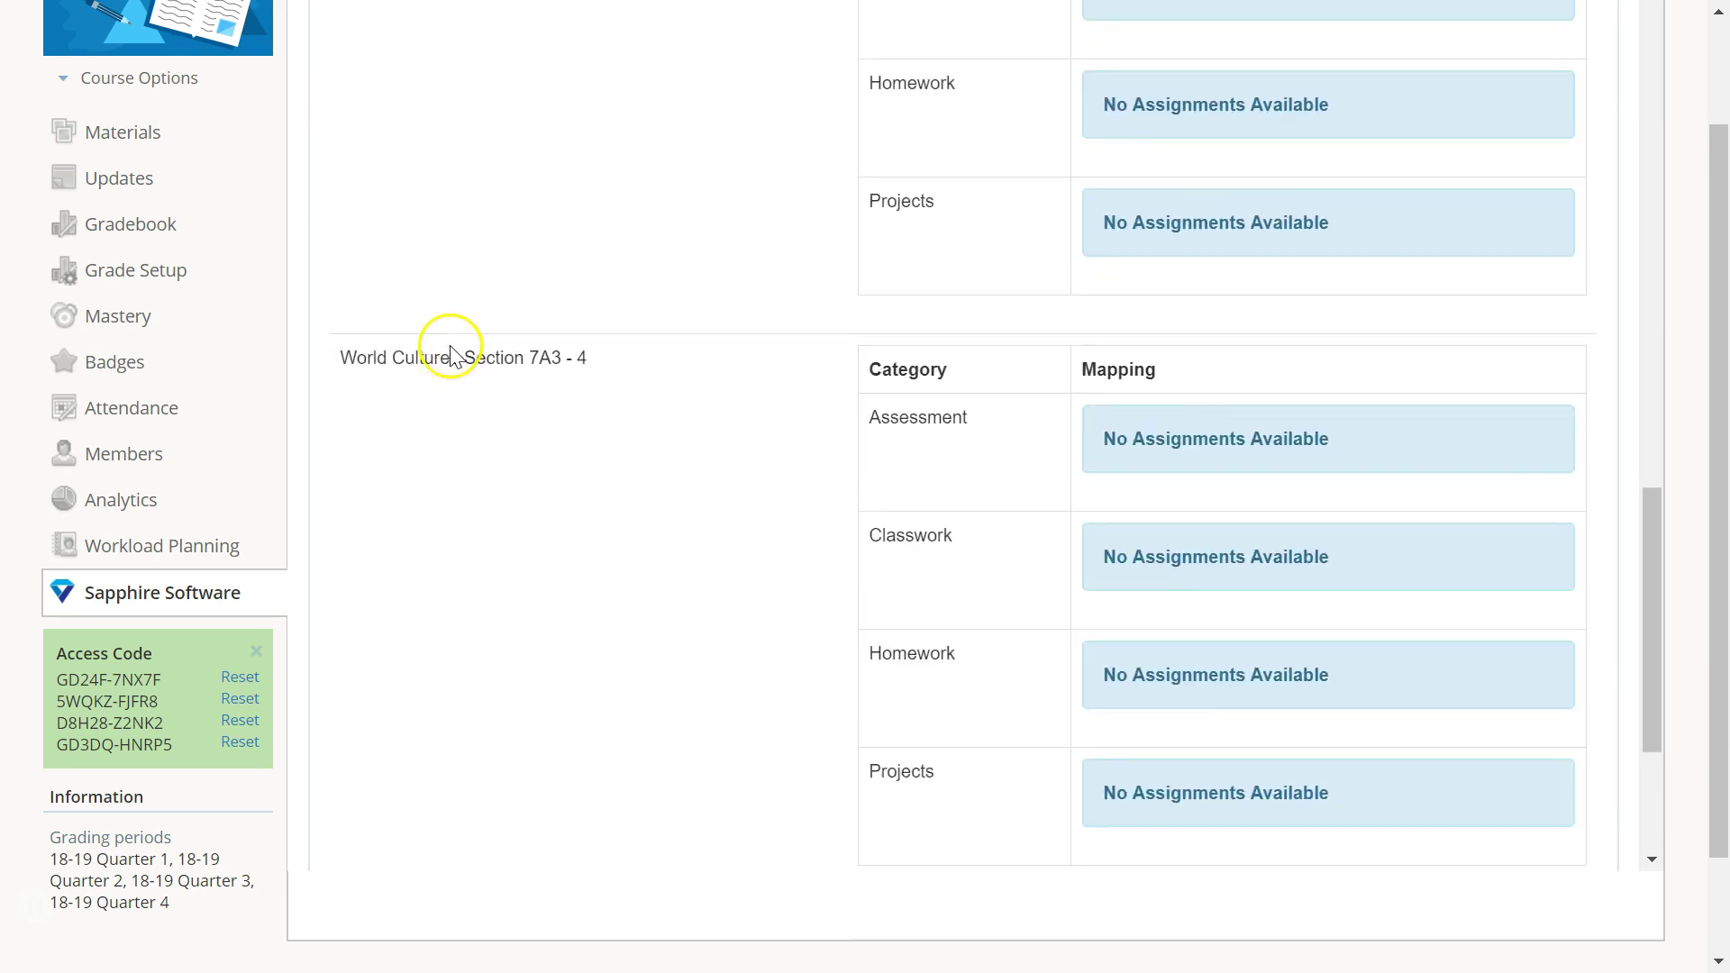
pyautogui.click(460, 721)
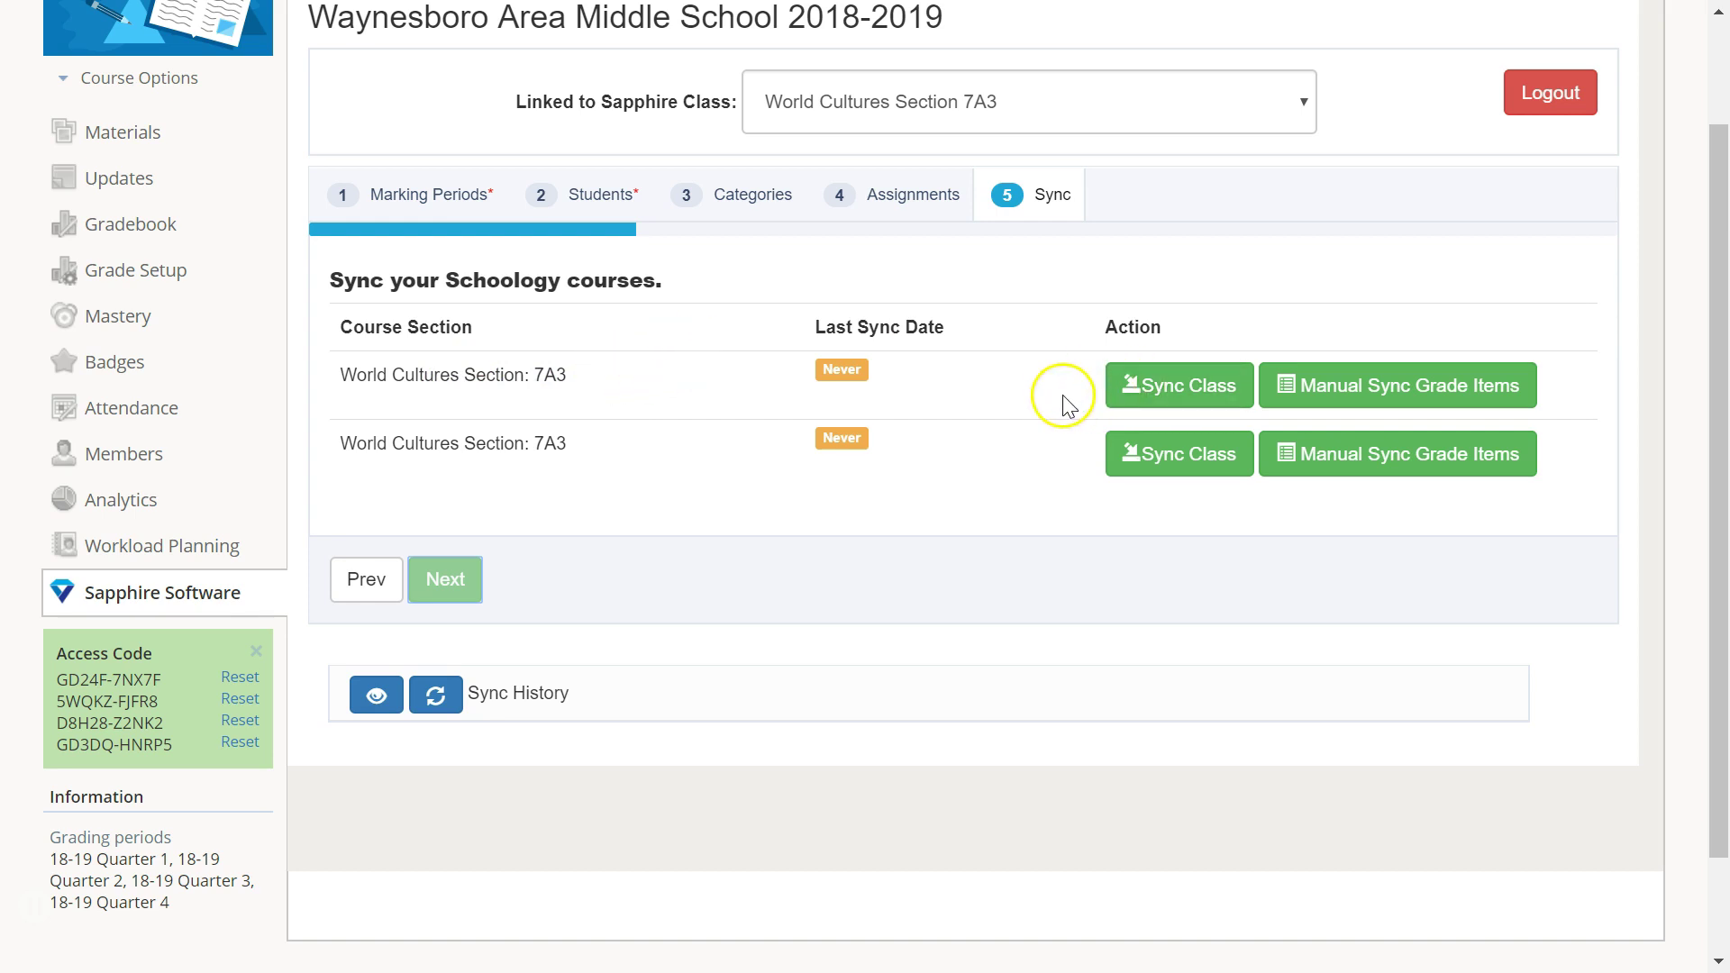
# Switch to World Cultures Section 7A4 and approve the Sapphire Software authorization for it
pyautogui.click(1233, 387)
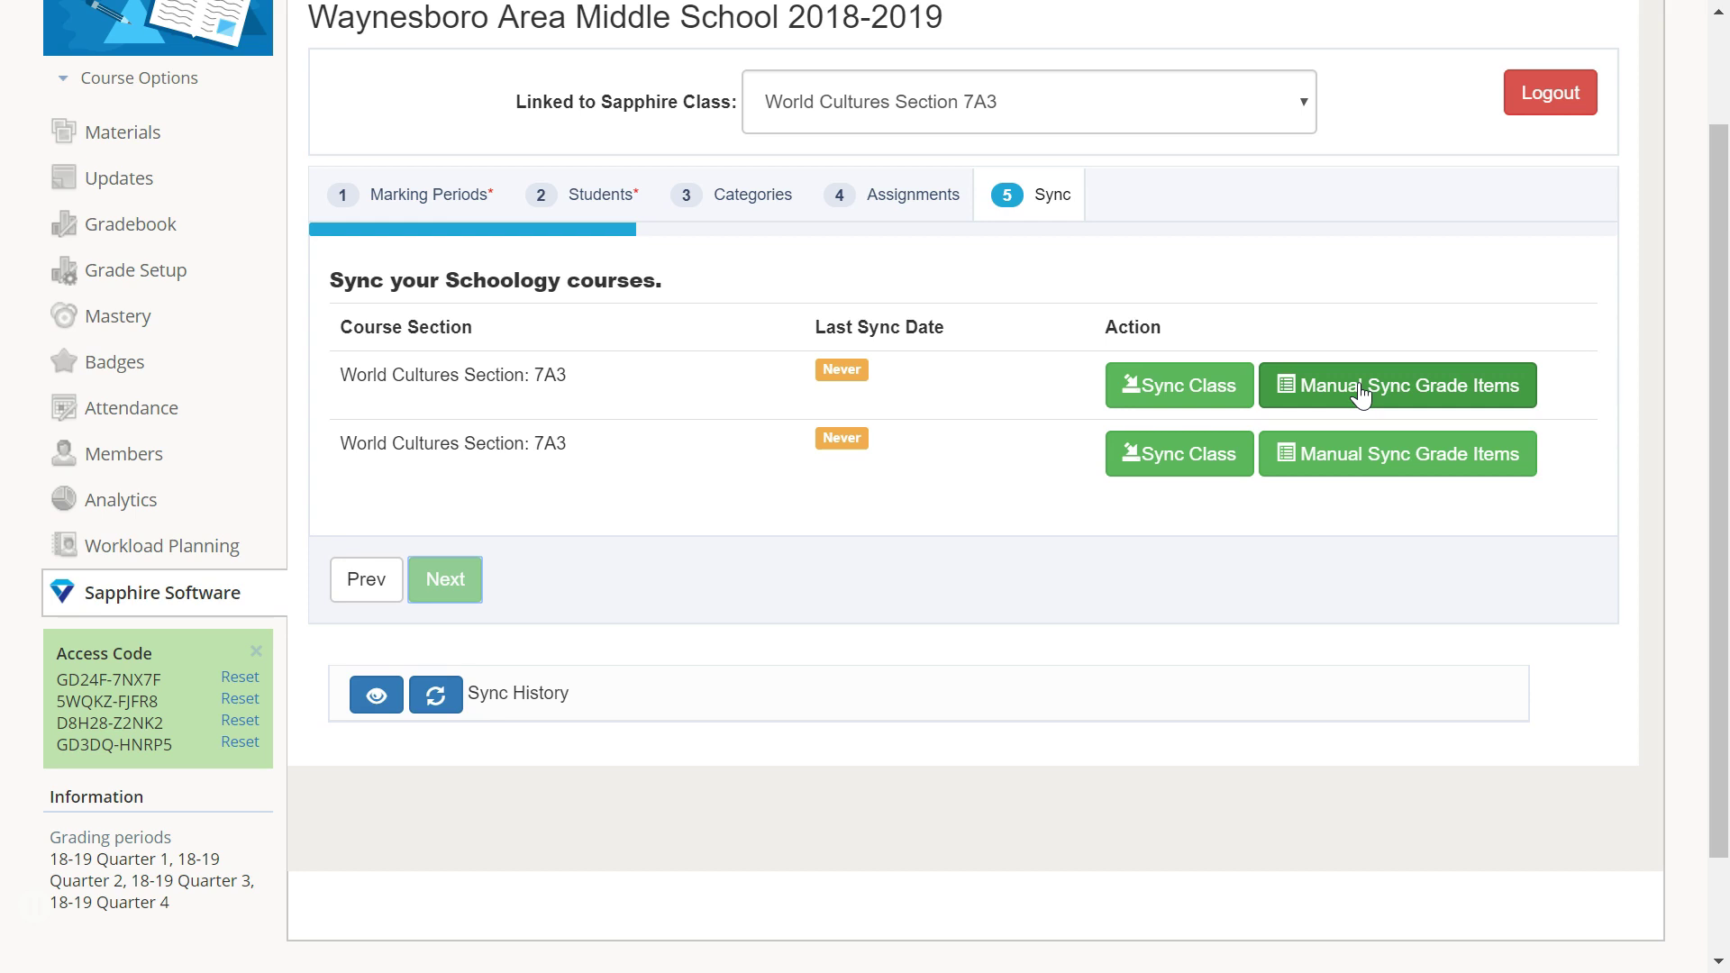
pyautogui.scroll(2, 772, 301)
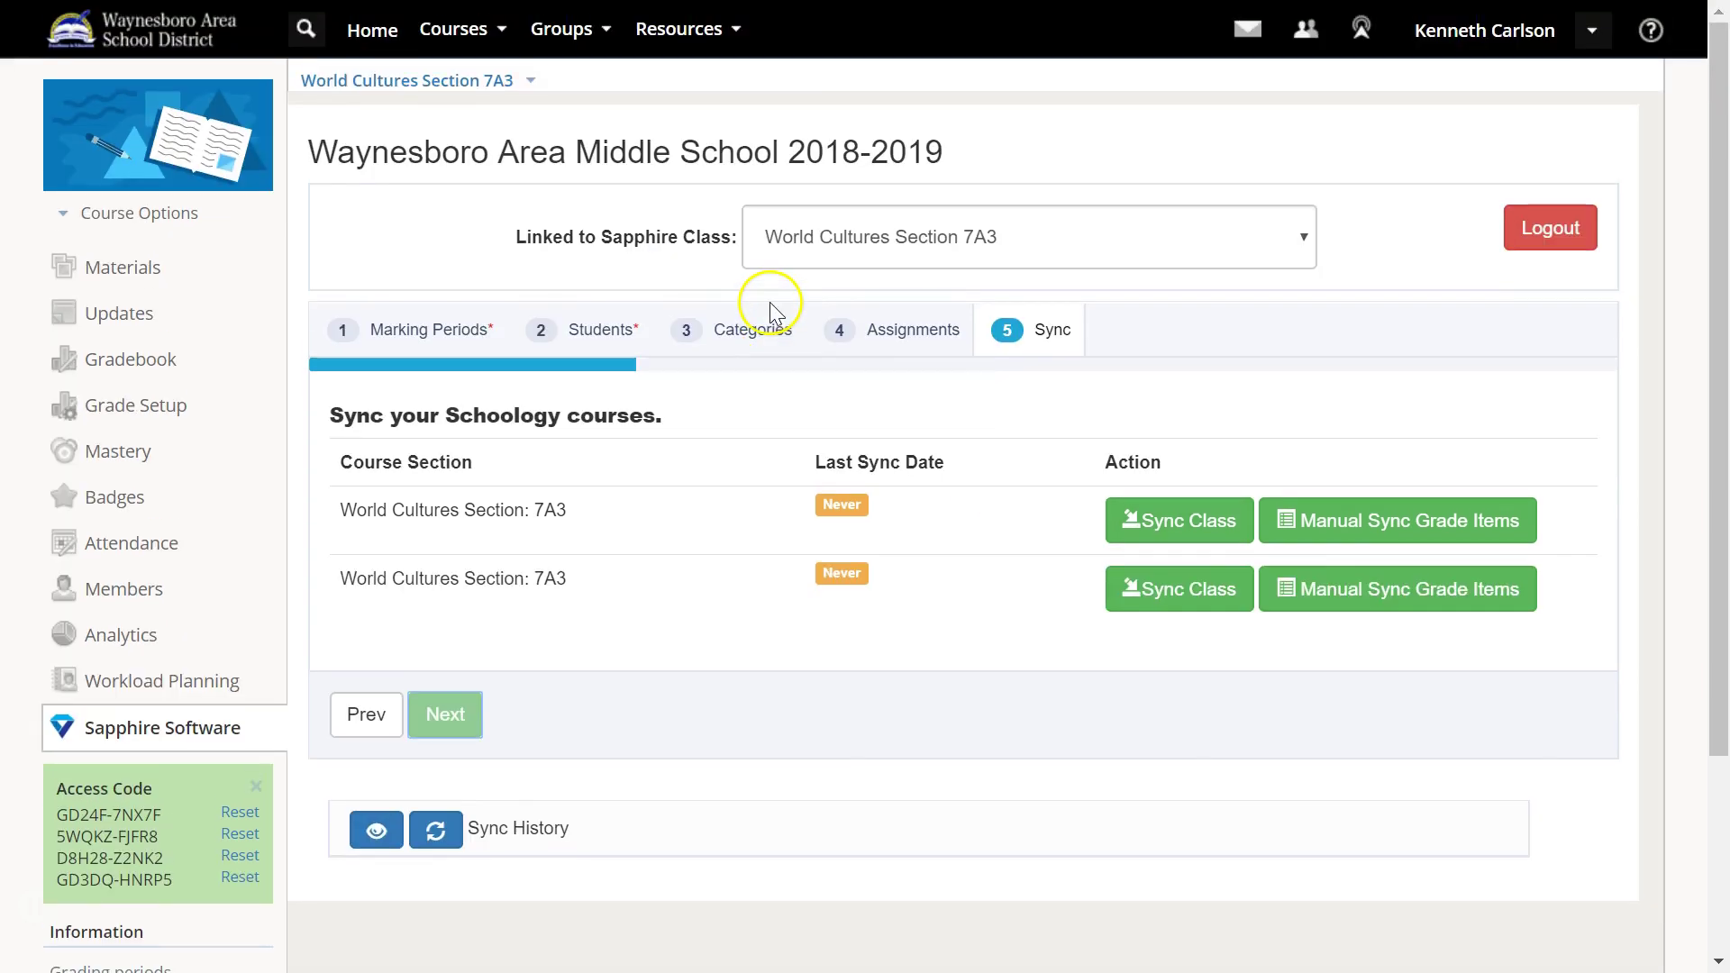
pyautogui.click(457, 86)
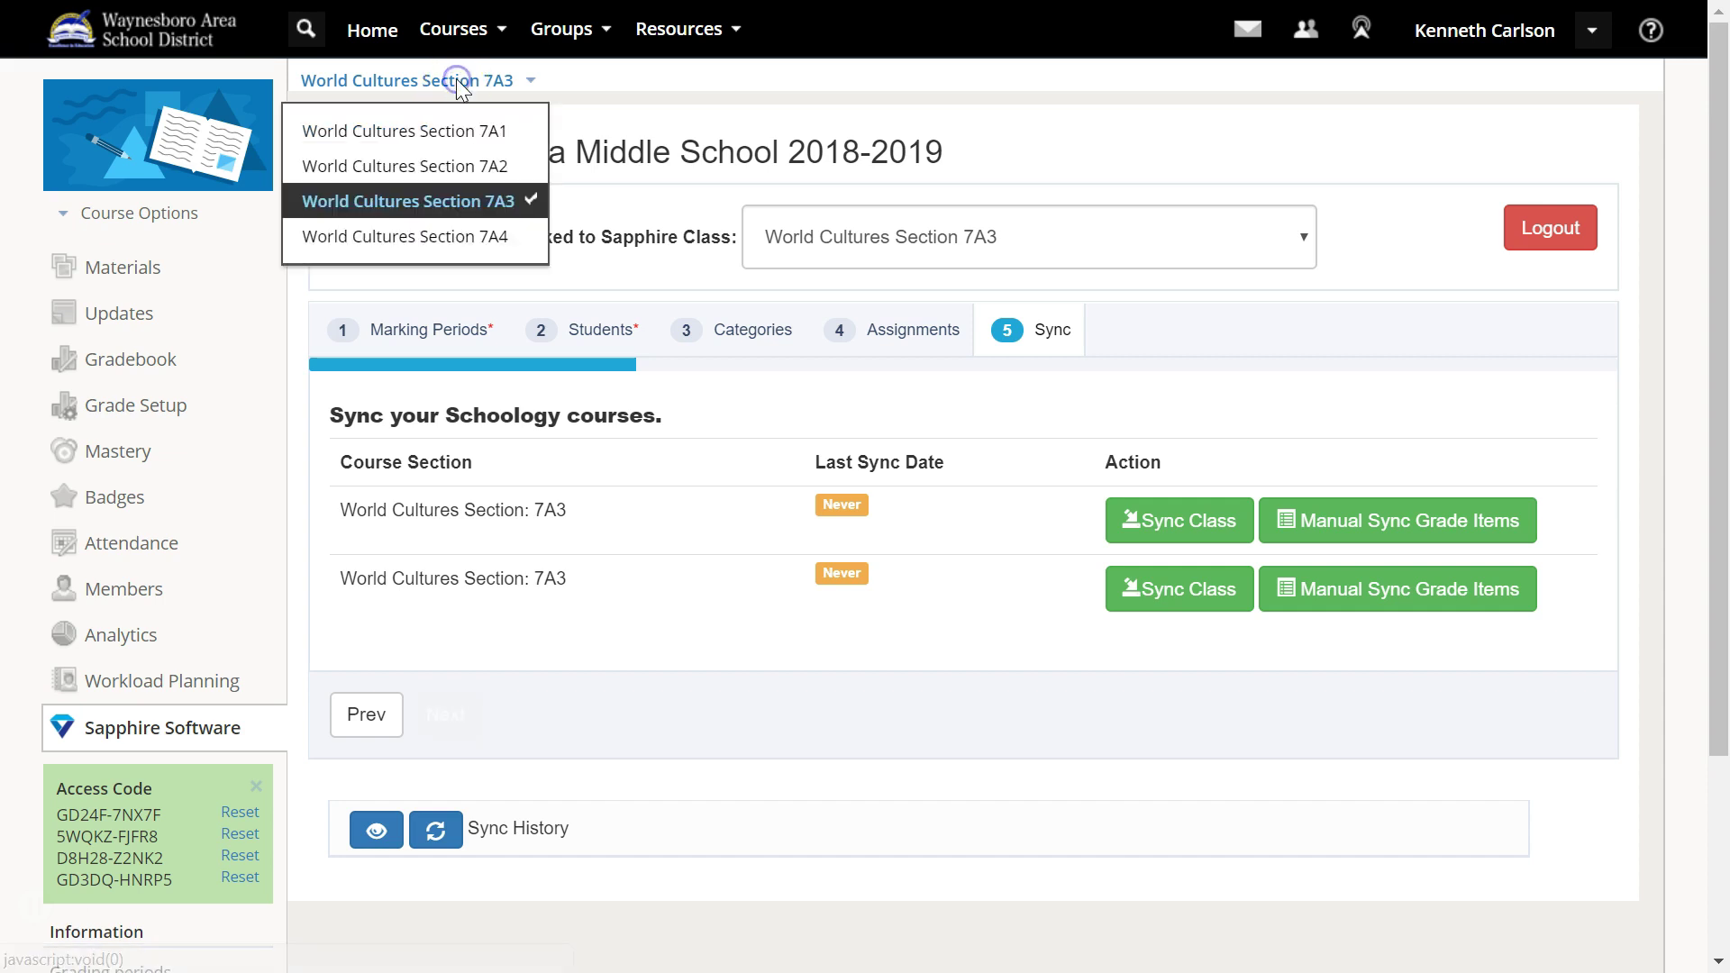
pyautogui.click(461, 238)
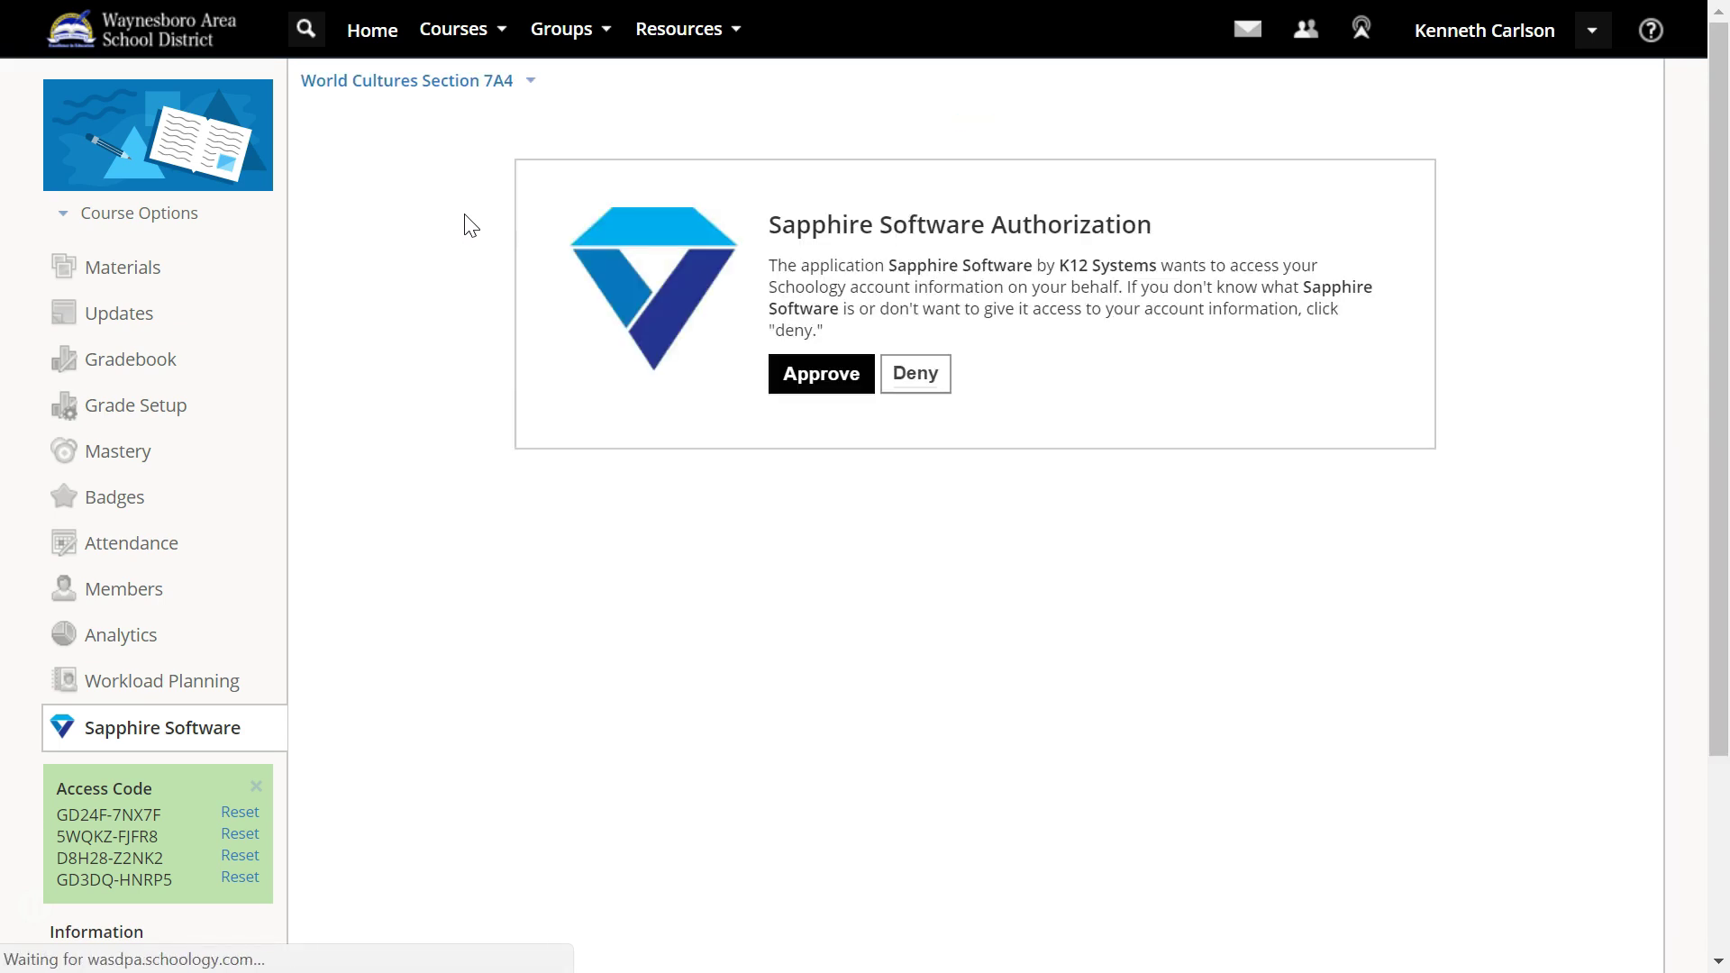
pyautogui.click(843, 349)
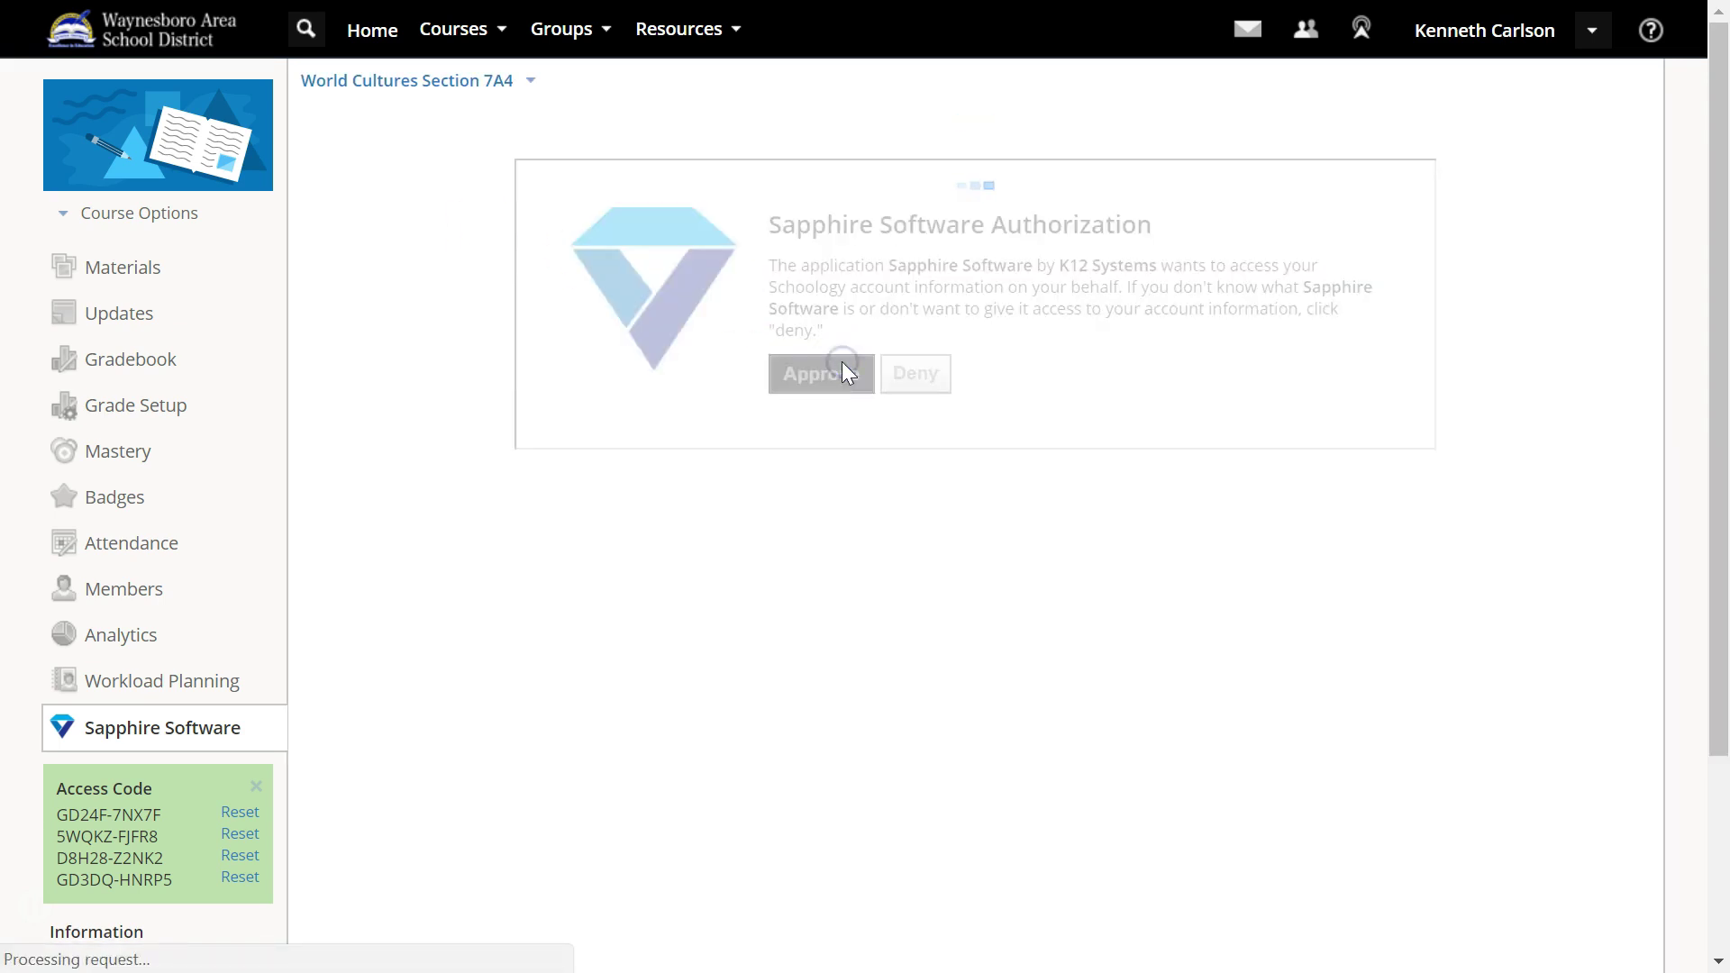